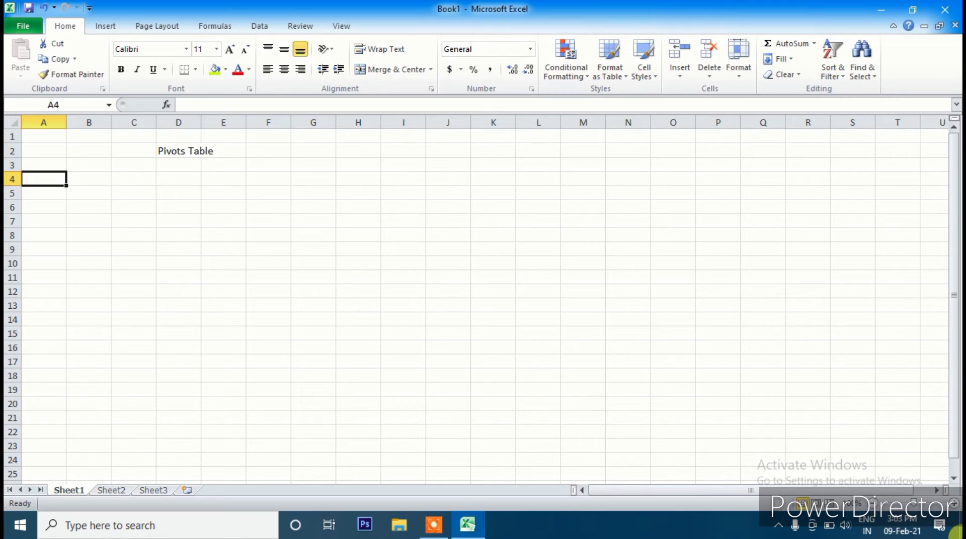
# Step: Enter the column headers Name, Sales, place and Date in cells A4 to D4
pyautogui.write('Na')
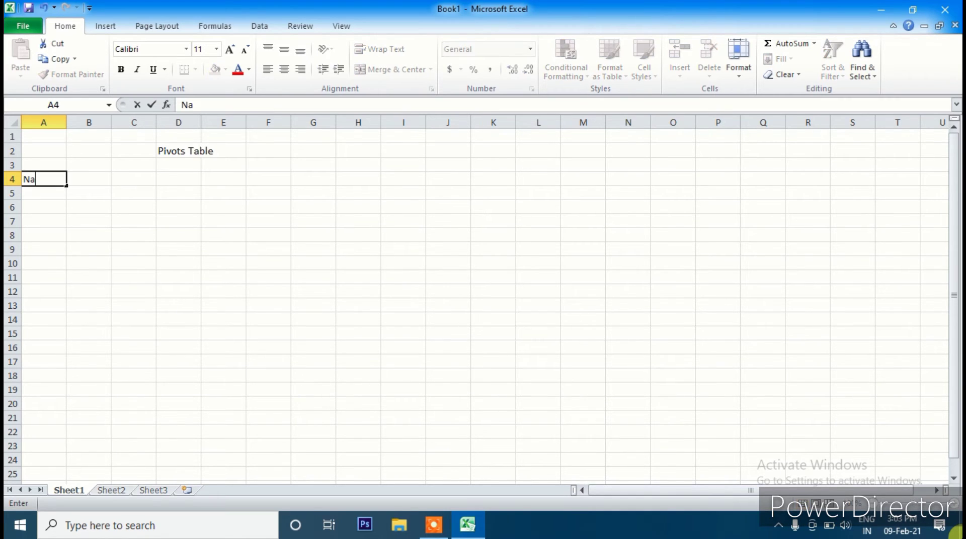
pyautogui.write('me')
pyautogui.press('Tab')
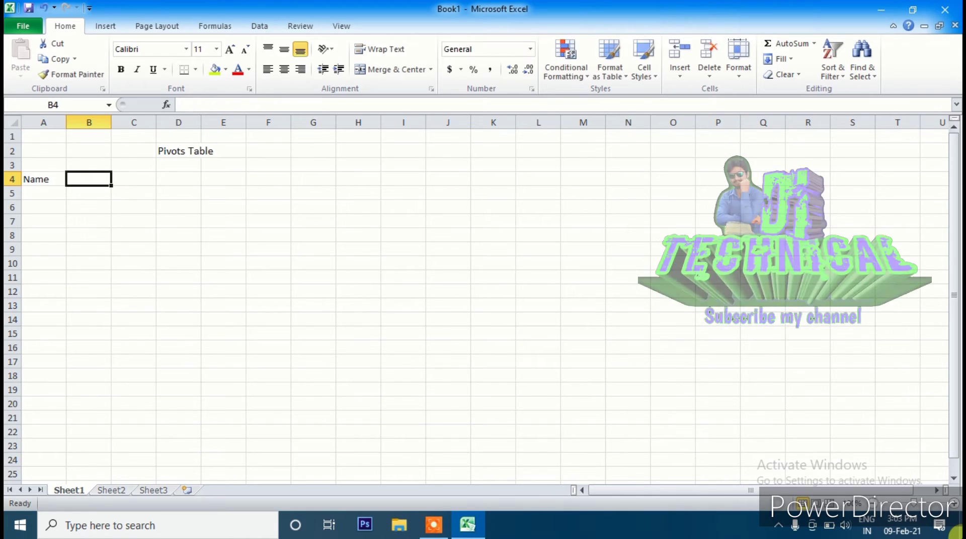
pyautogui.write('Sales')
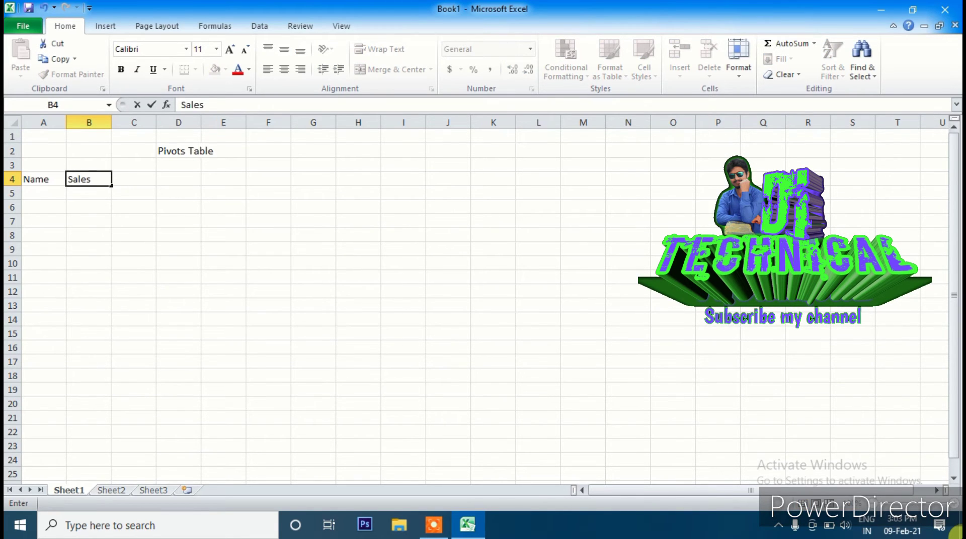
pyautogui.press('Tab')
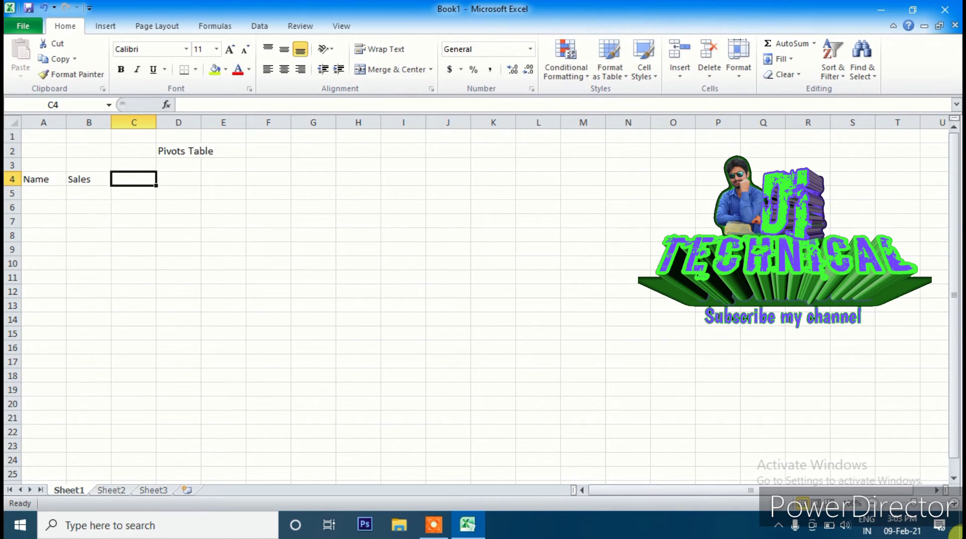
pyautogui.write('place')
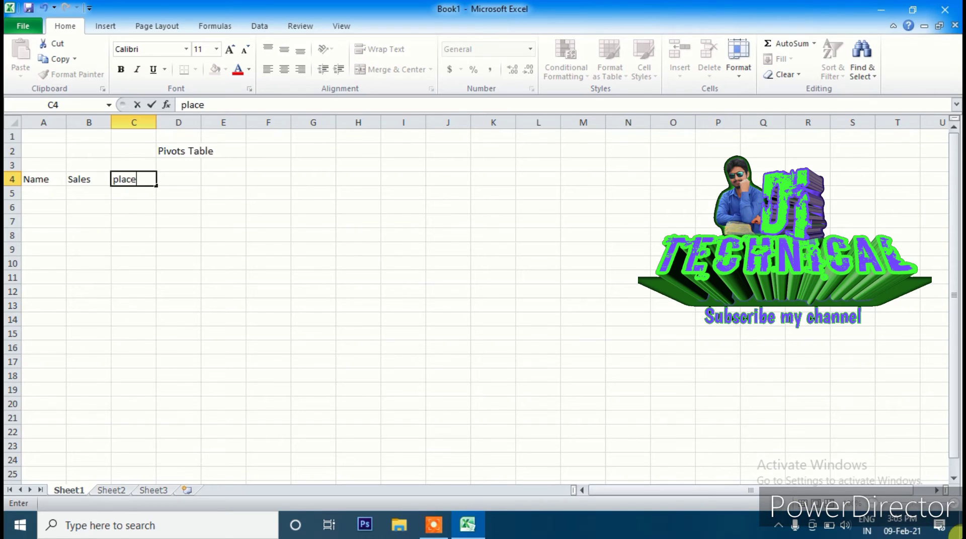
pyautogui.press('Tab')
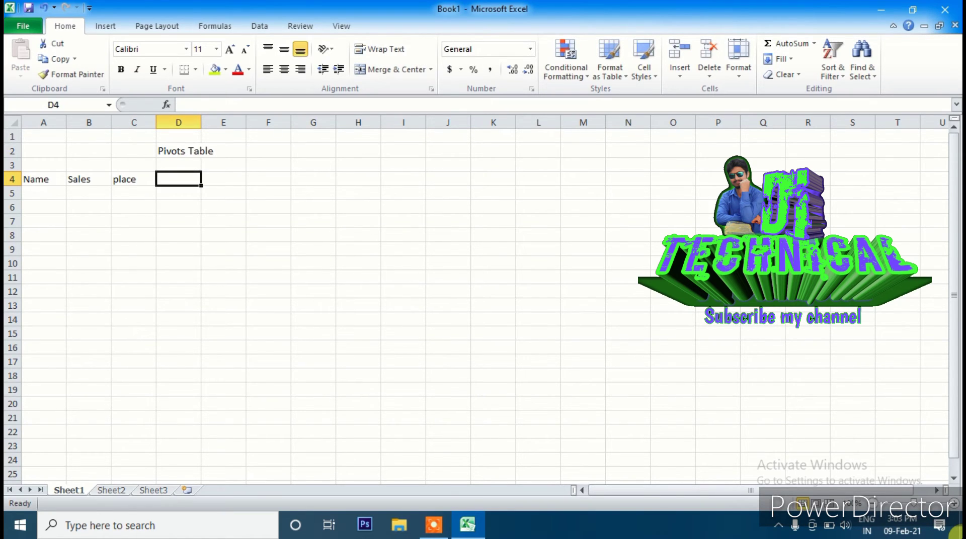
pyautogui.write('Date')
pyautogui.press('Return')
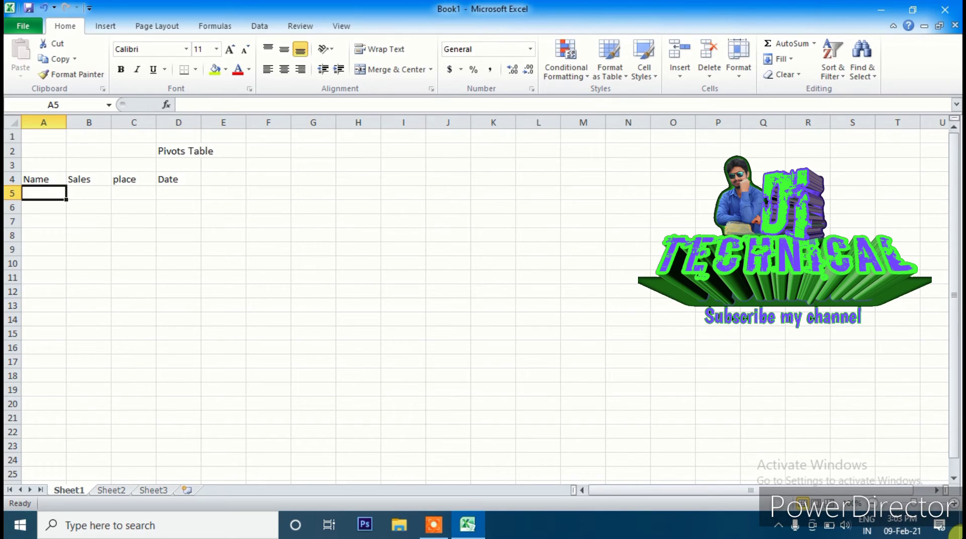
# Step: Fill in row 5 with a person's first name in A5, 100 in B5 and Ranchi in C5
pyautogui.write('Ankit')
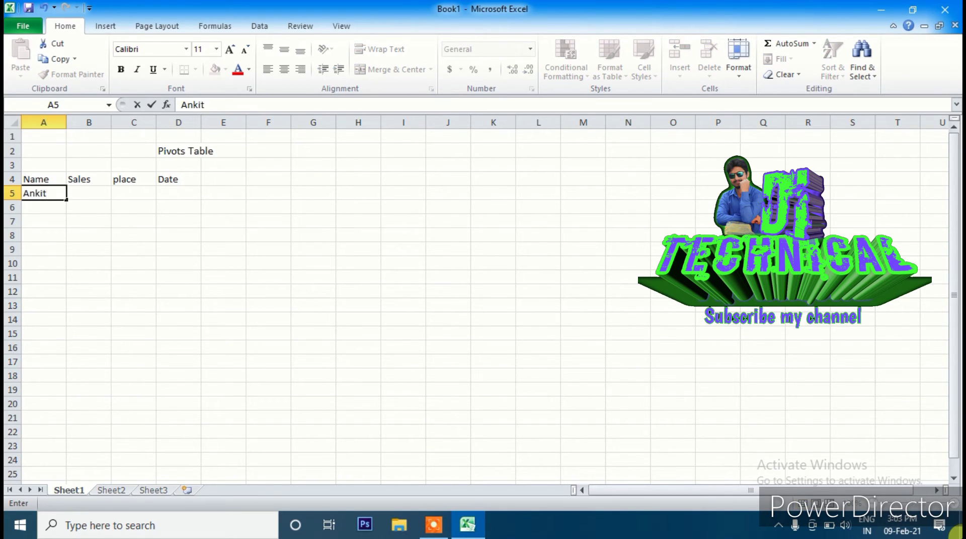
pyautogui.press('Tab')
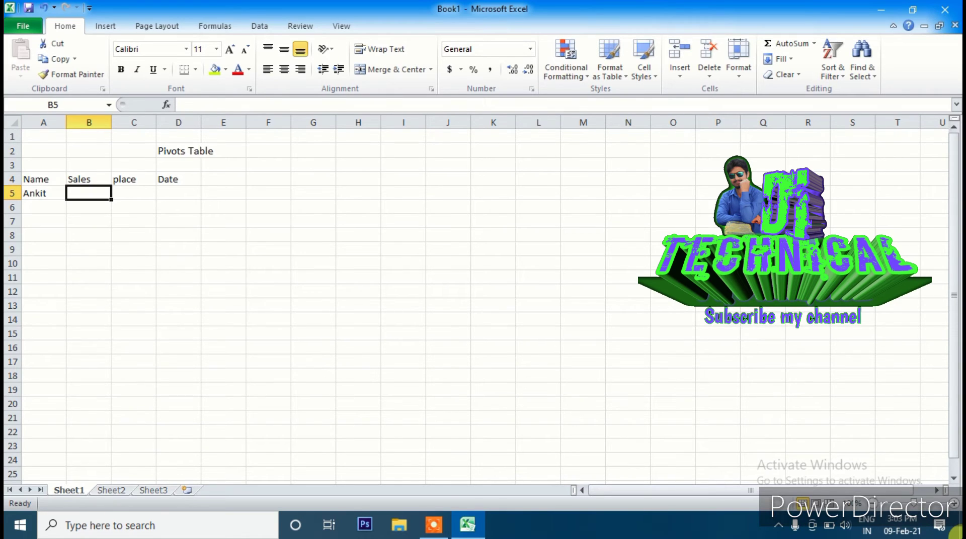
pyautogui.write('100')
pyautogui.press('Tab')
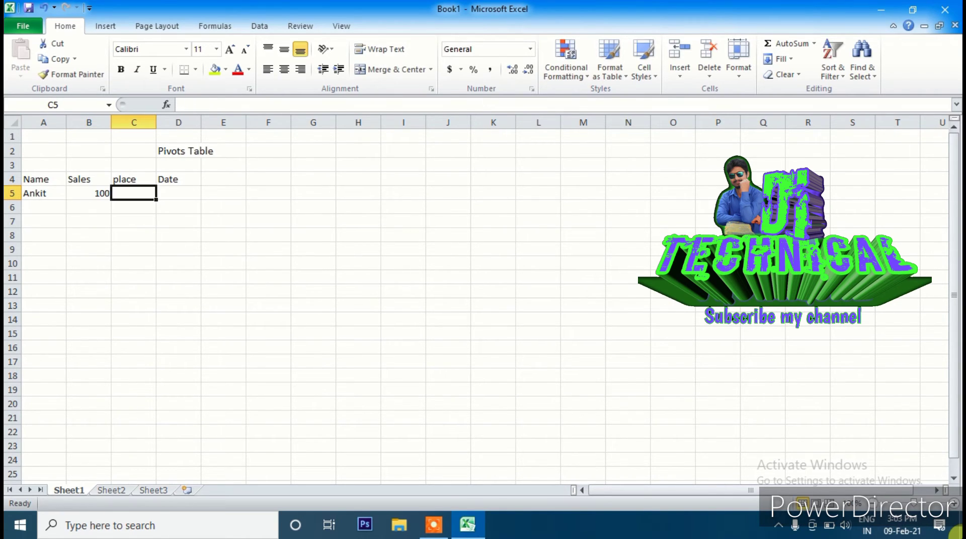
pyautogui.write('R')
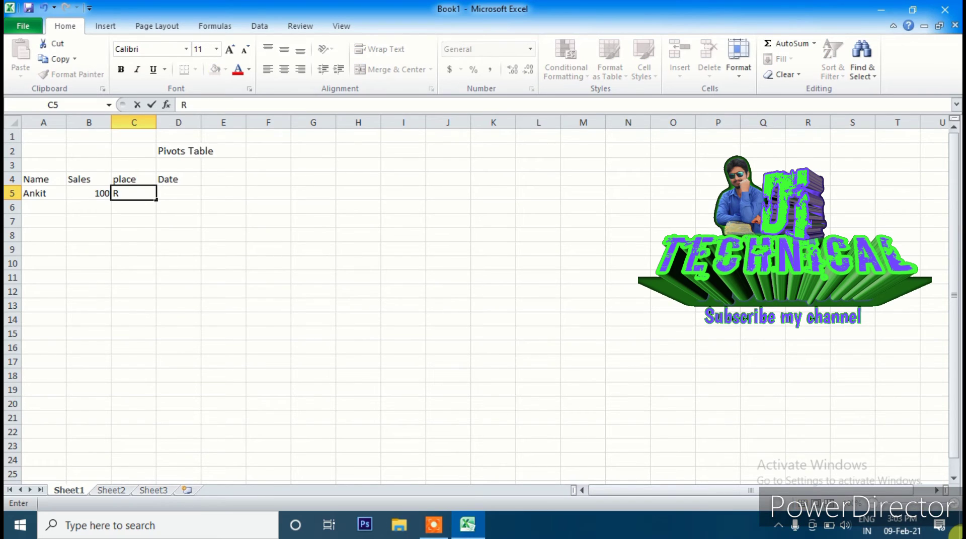
pyautogui.write('anchi')
pyautogui.press('Tab')
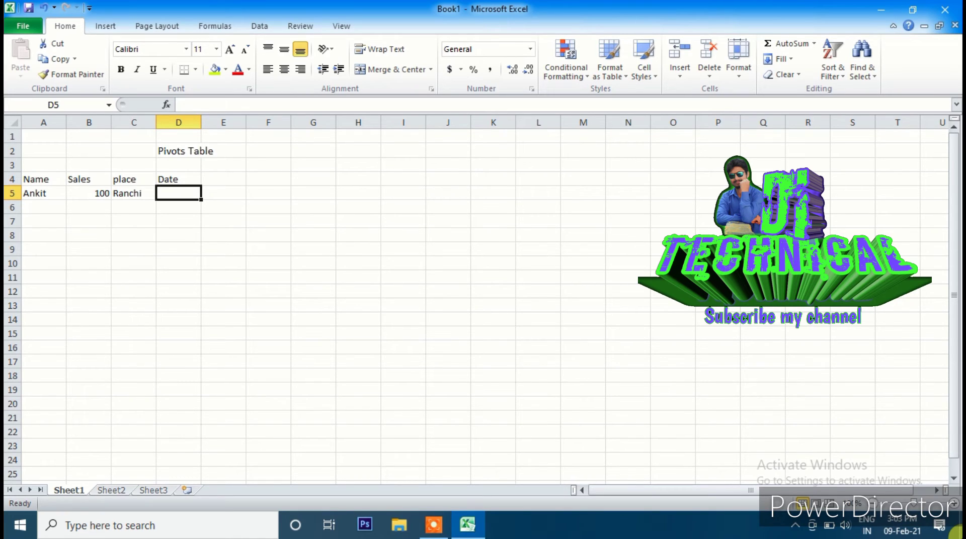
# Step: Change the header in D4 to years and enter 2000 below it in D5
pyautogui.click(178, 179)
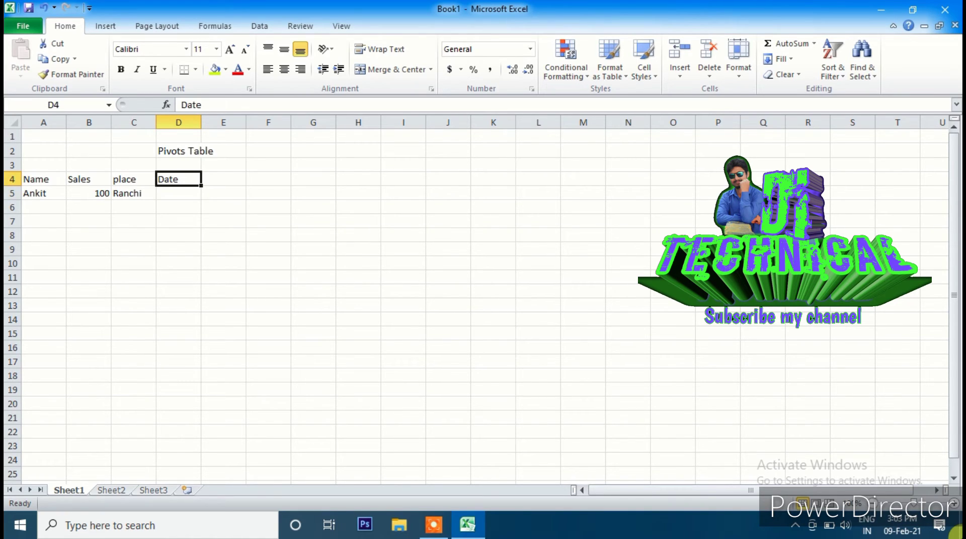
pyautogui.write('years')
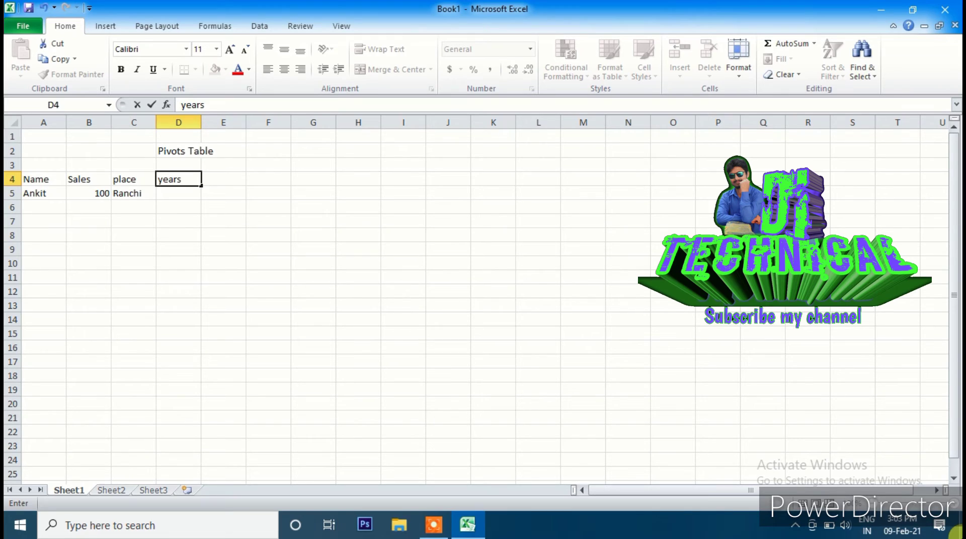
pyautogui.press('Return')
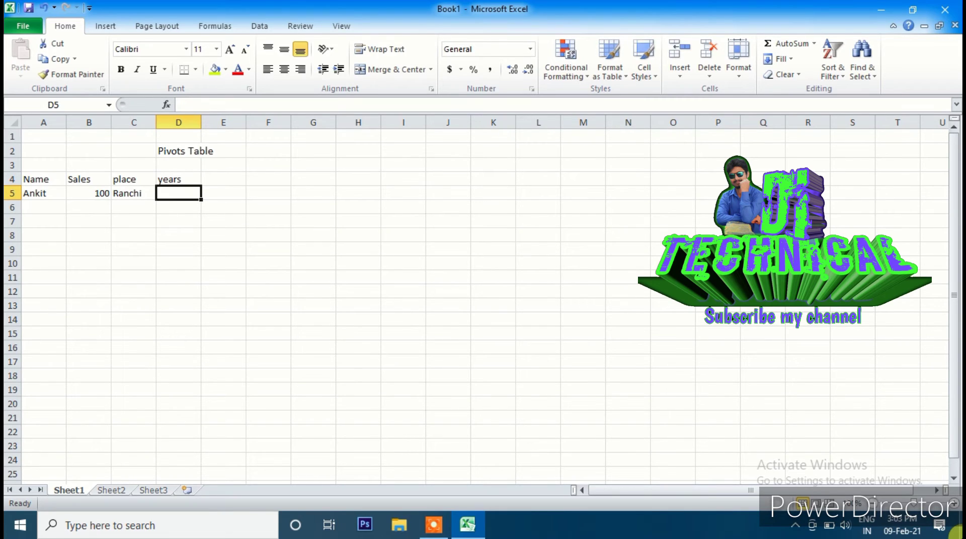
pyautogui.write('2000')
pyautogui.press('Return')
# Step: Fill in row 6 with a second person's first name, sales of 200, place Dhurwa and year 2001
pyautogui.press('Left')
pyautogui.press('Left')
pyautogui.press('Left')
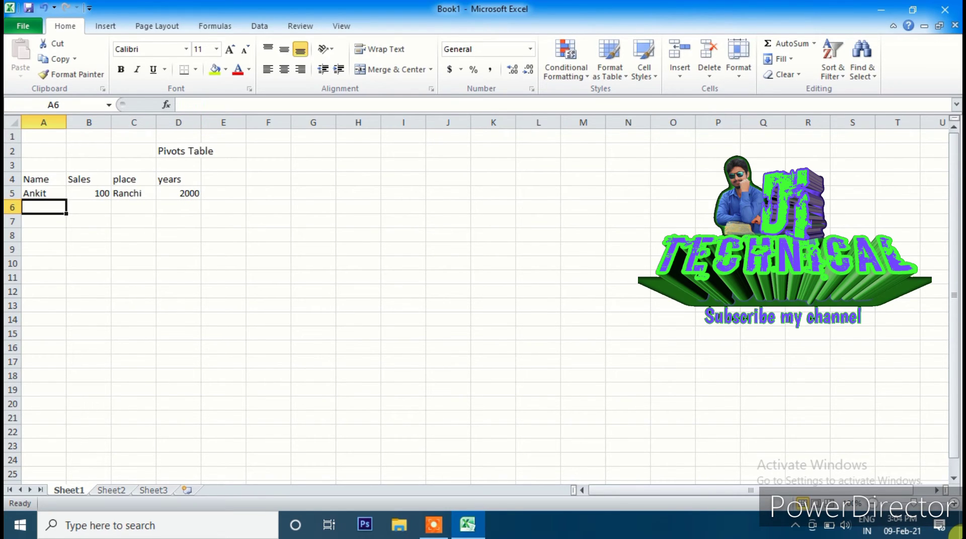
pyautogui.write('Suraj')
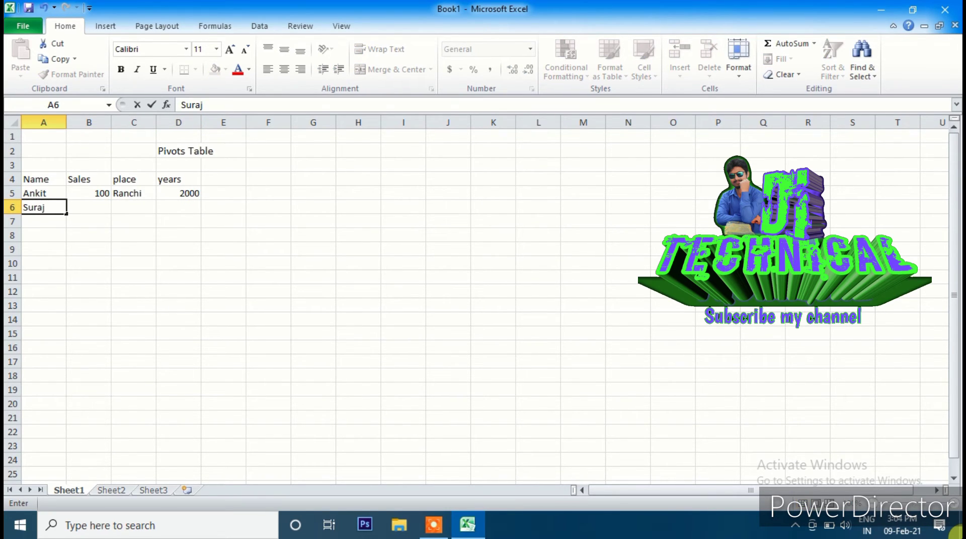
pyautogui.press('Tab')
pyautogui.write('200')
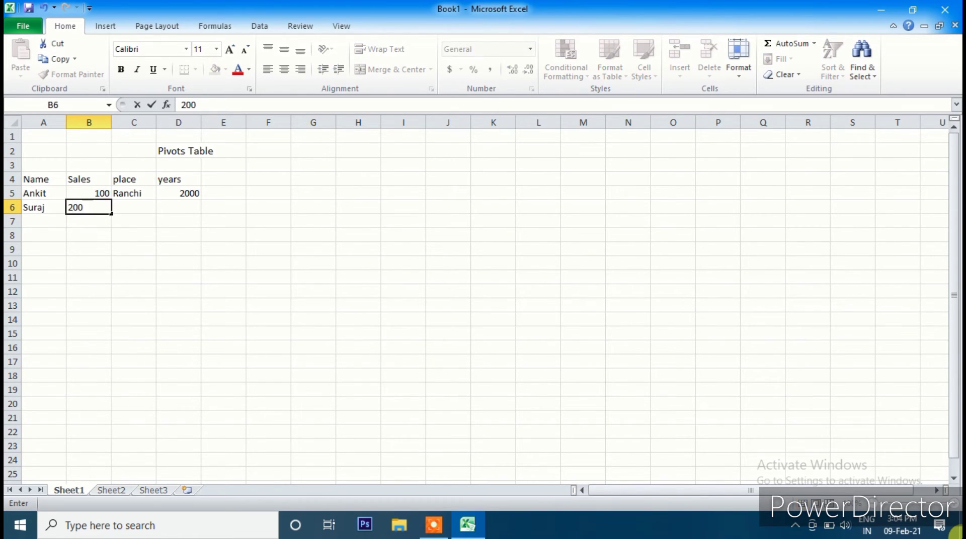
pyautogui.press('Tab')
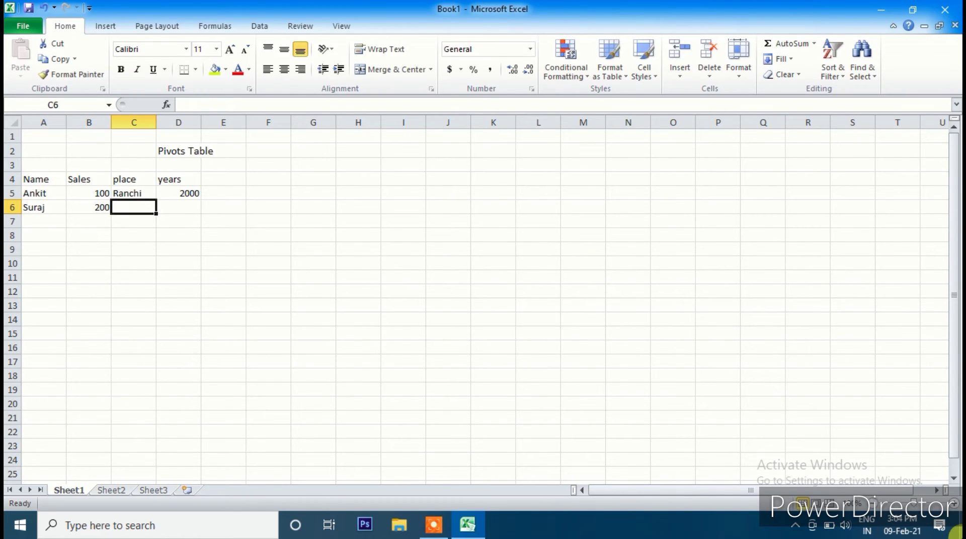
pyautogui.write('Dhurwa')
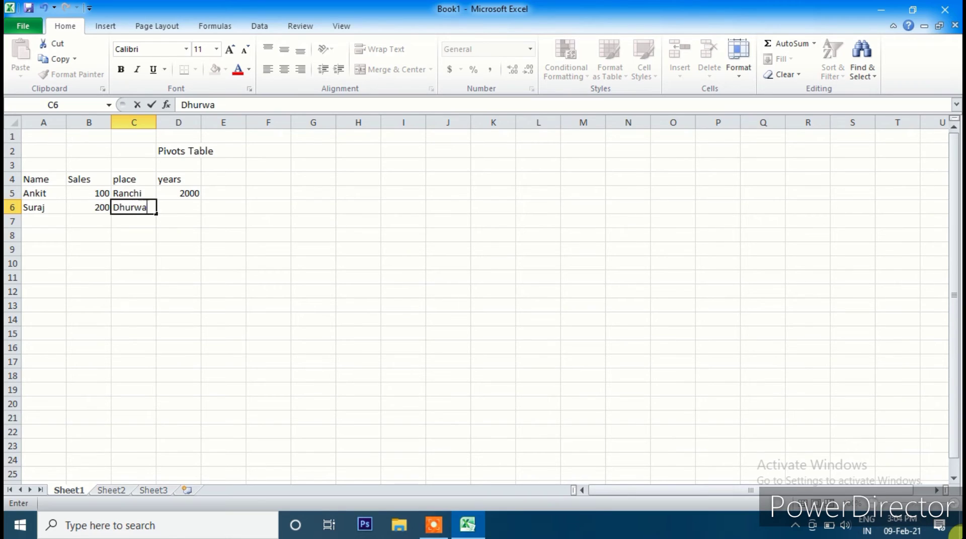
pyautogui.press('Tab')
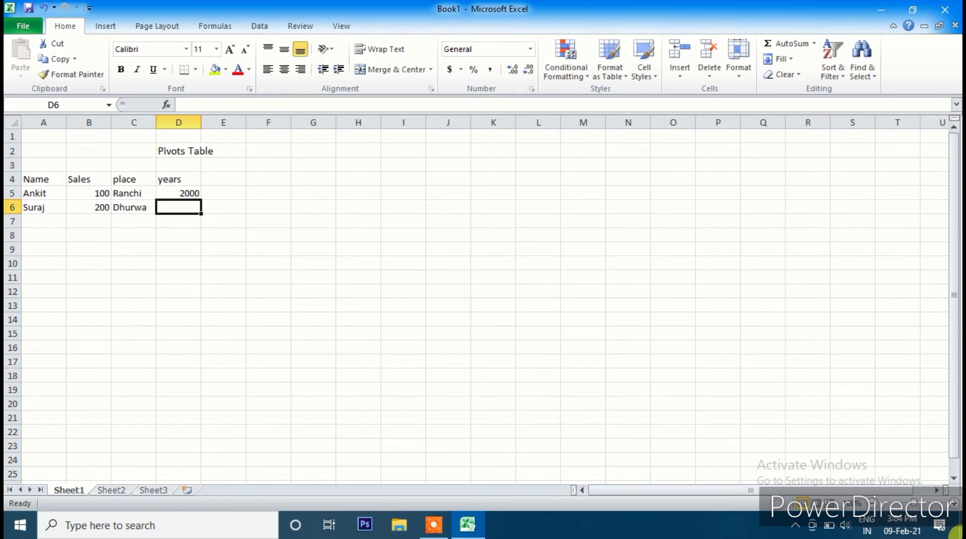
pyautogui.write('2001')
pyautogui.press('Return')
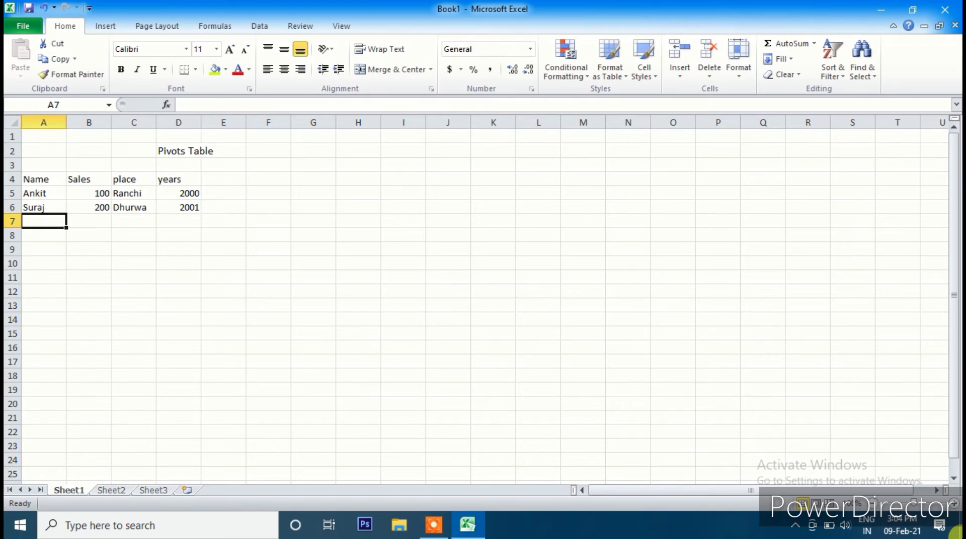
# Step: Fill in row 7 with a third person's first name, sales of 300, place Ratu and year 2002
pyautogui.write('D')
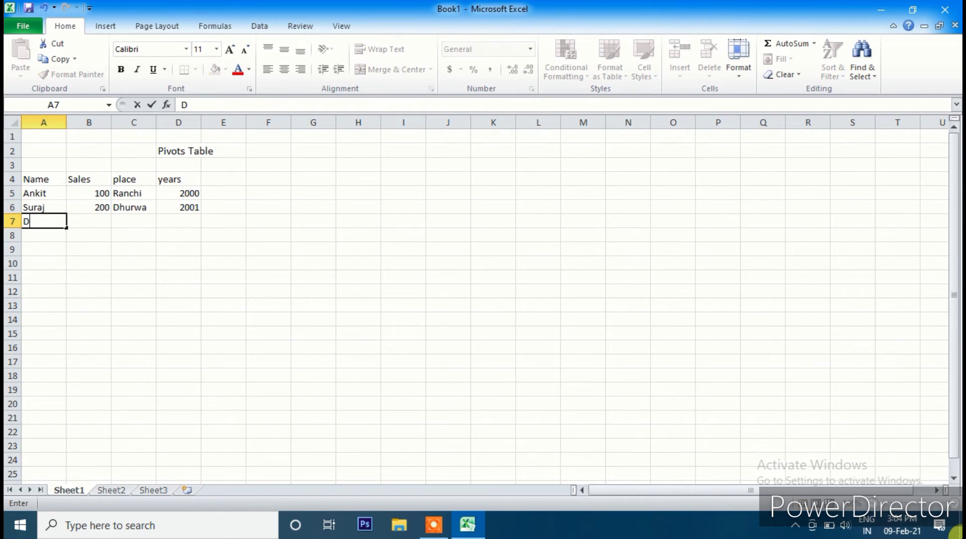
pyautogui.write('ipesh')
pyautogui.press('Tab')
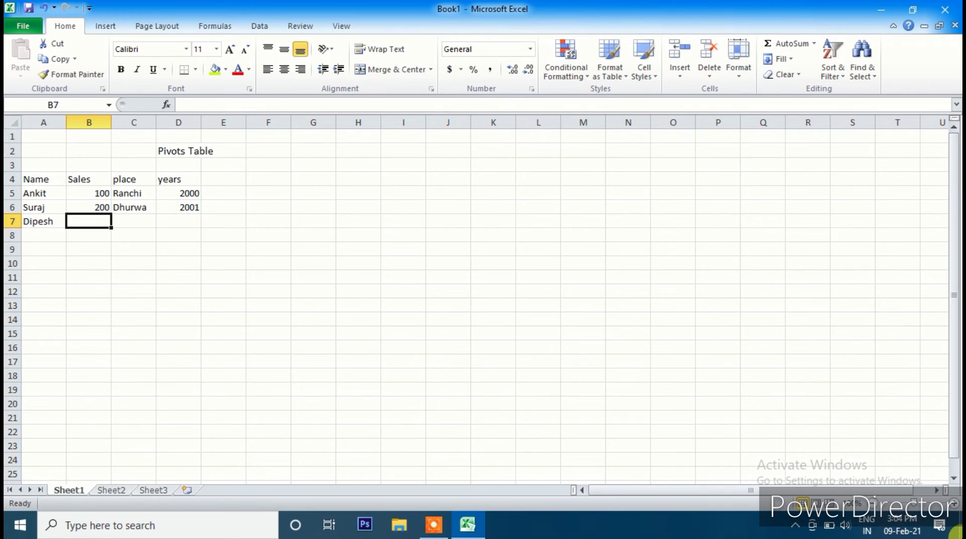
pyautogui.write('300')
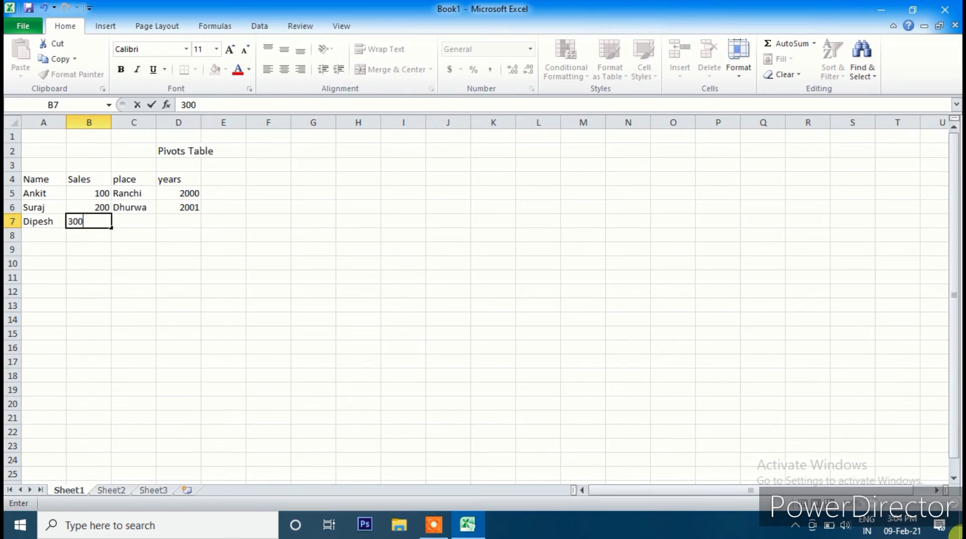
pyautogui.press('Tab')
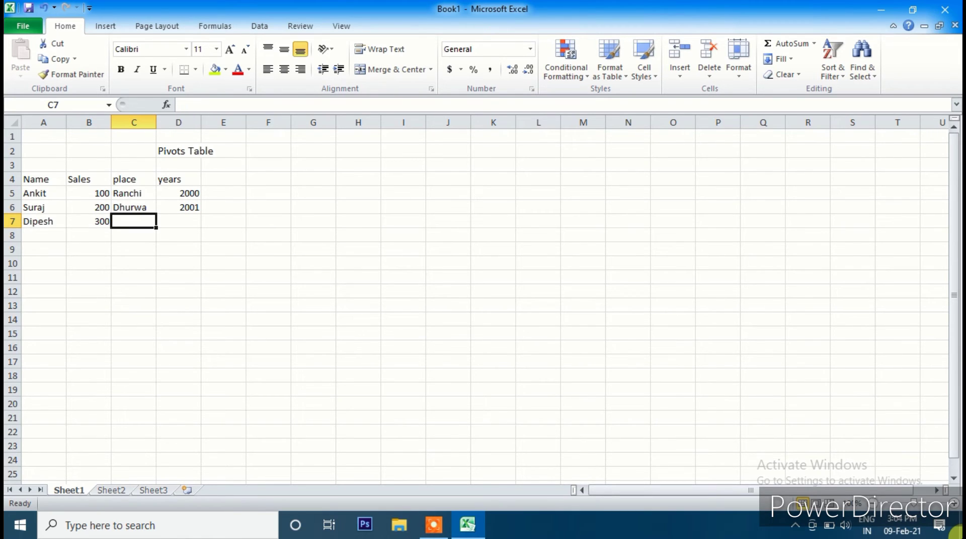
pyautogui.write('Ratu')
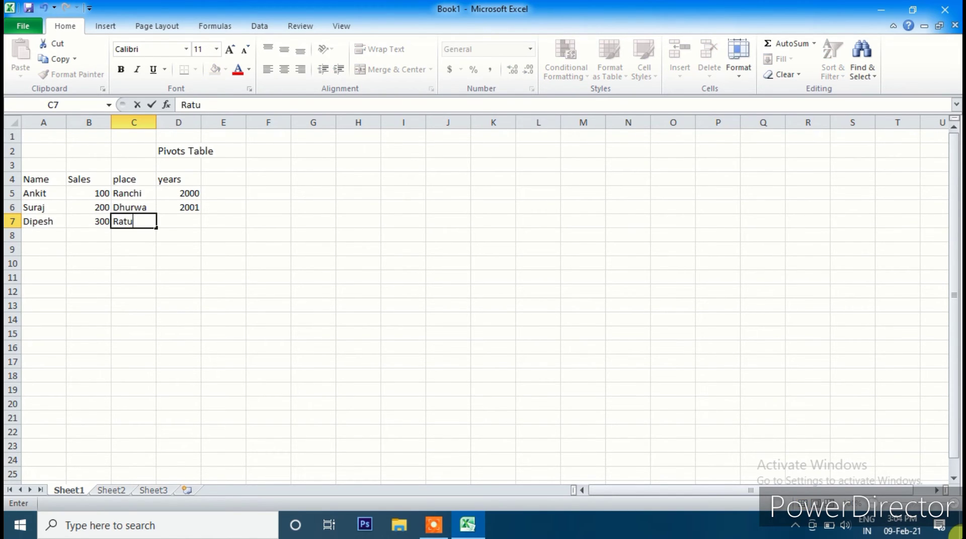
pyautogui.press('Tab')
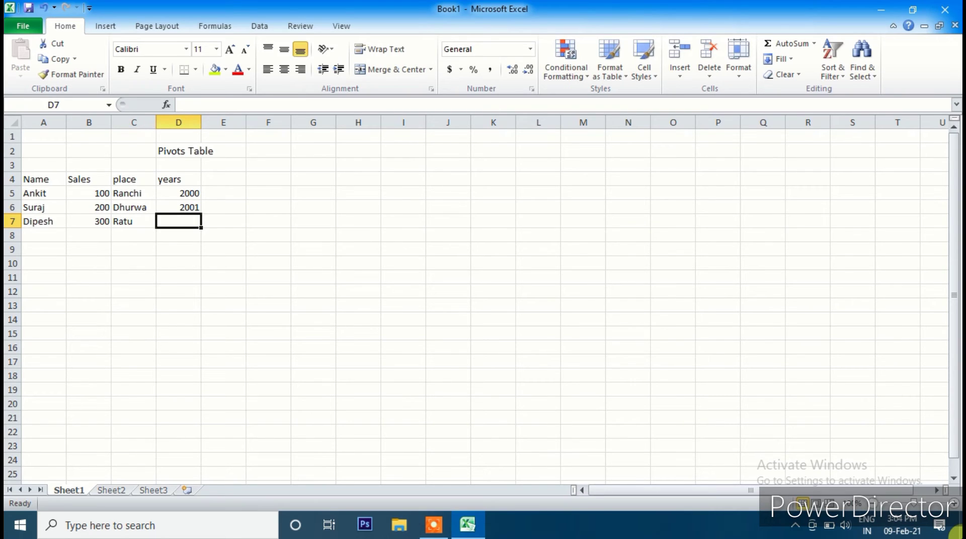
pyautogui.write('2002')
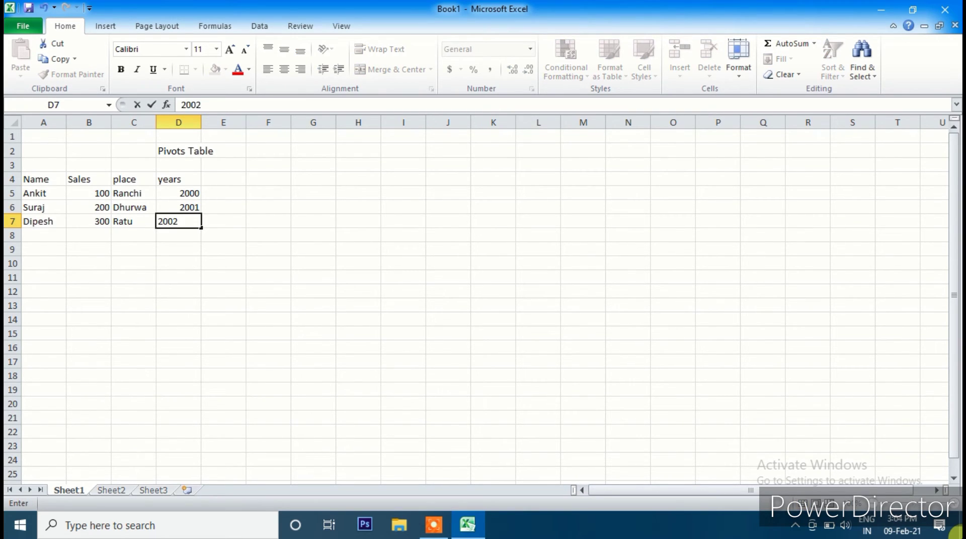
pyautogui.press('Tab')
pyautogui.press('Return')
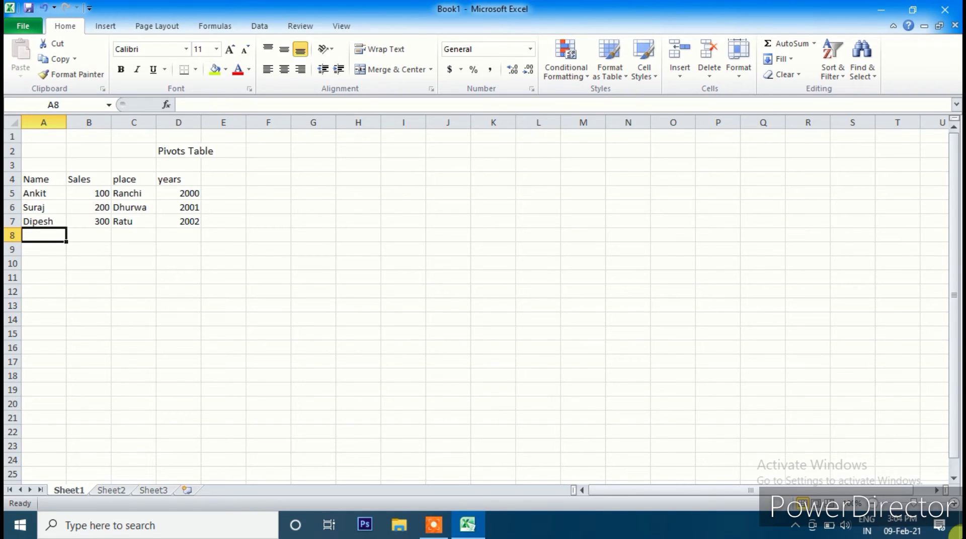
# Step: Fill in row 8 with a fourth person's first name, sales of 400, place Bariyatu and year 2003
pyautogui.write('Priya')
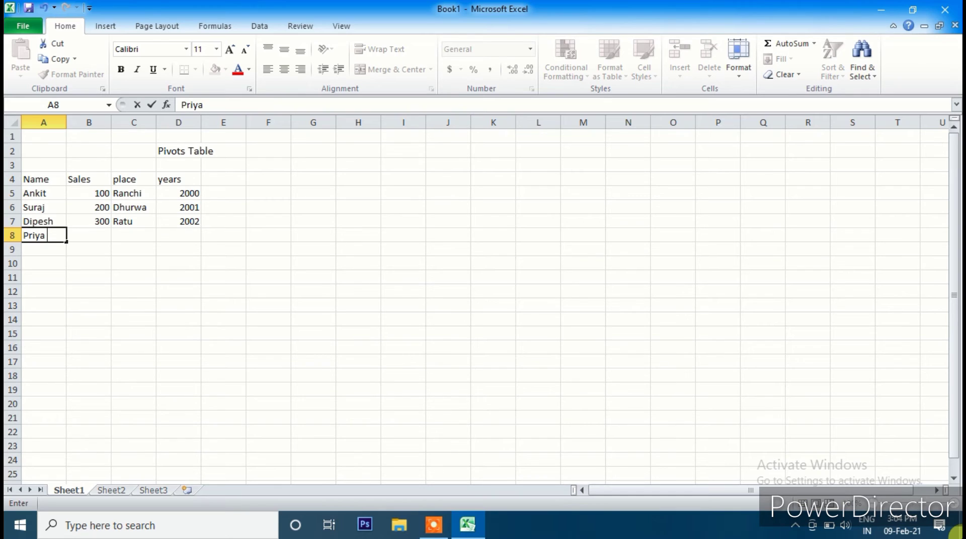
pyautogui.press('Tab')
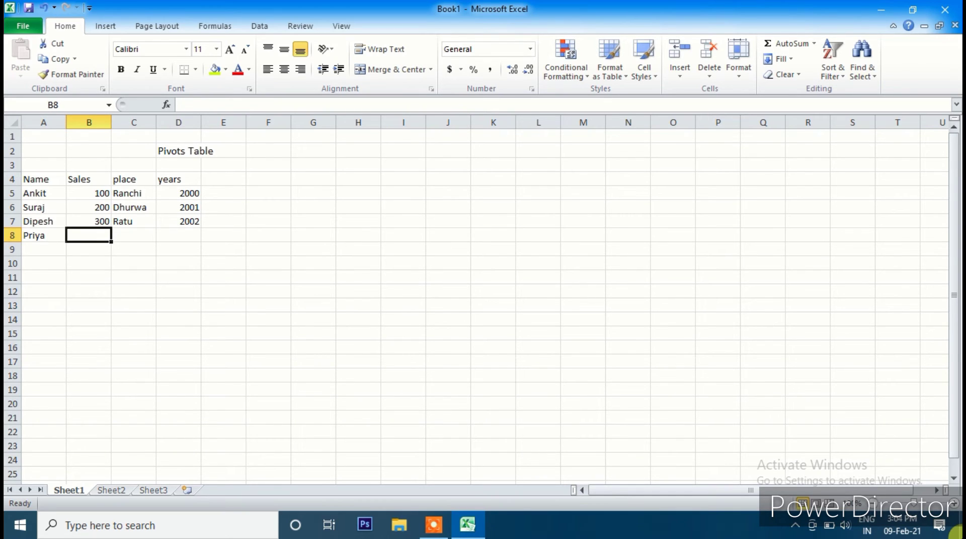
pyautogui.write('400')
pyautogui.press('Tab')
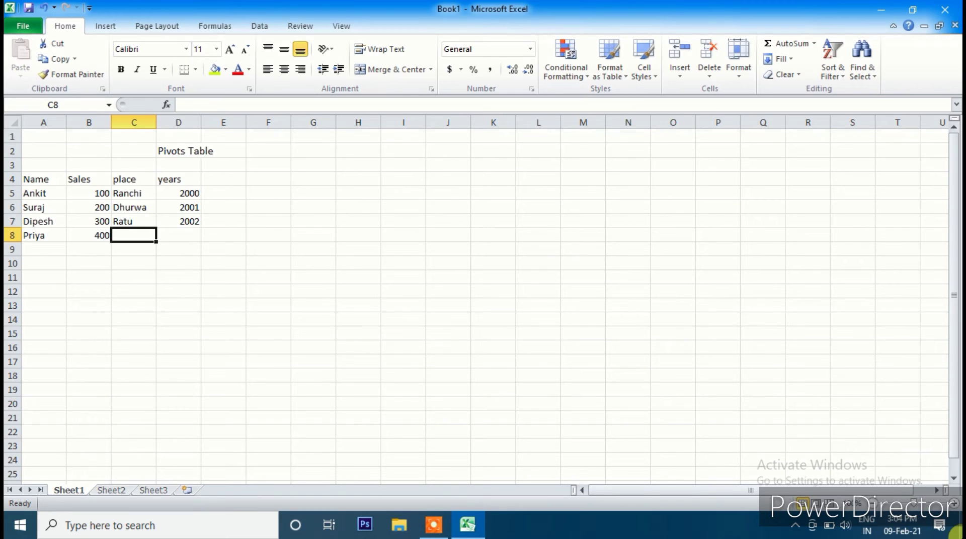
pyautogui.write('Bariyatu')
pyautogui.press('Tab')
pyautogui.write('2')
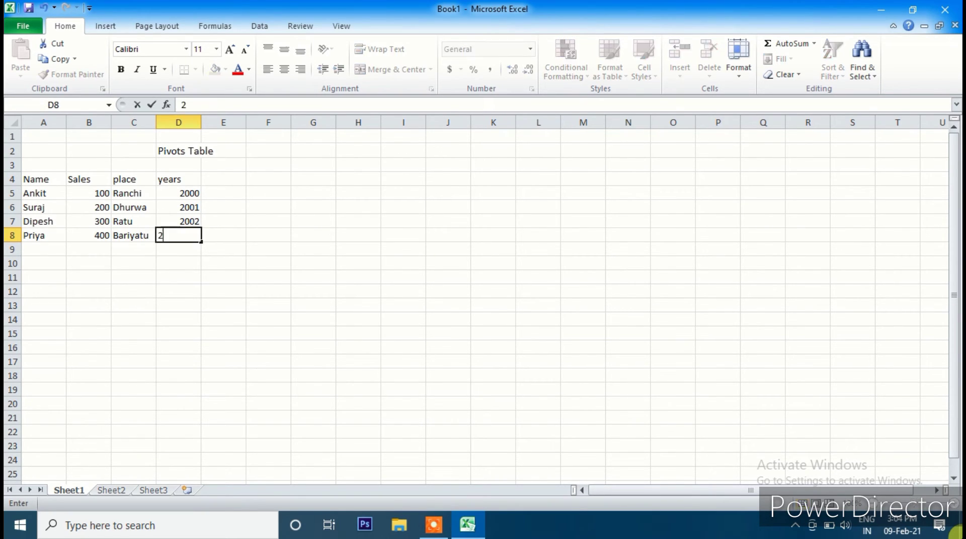
pyautogui.write('003')
pyautogui.press('Return')
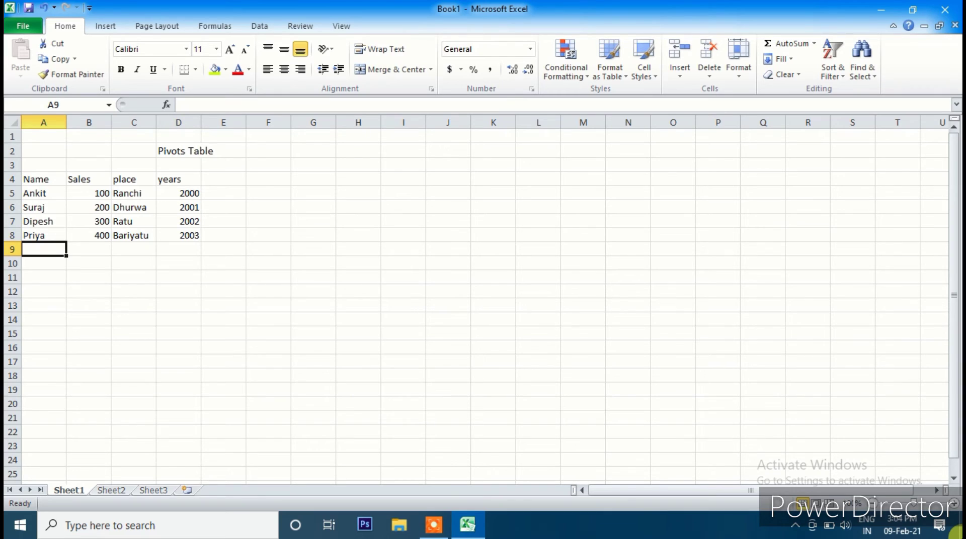
# Step: Fill in row 9 with a fifth person's first name, sales of 100, place Ranchi and year 2000
pyautogui.write('Ram')
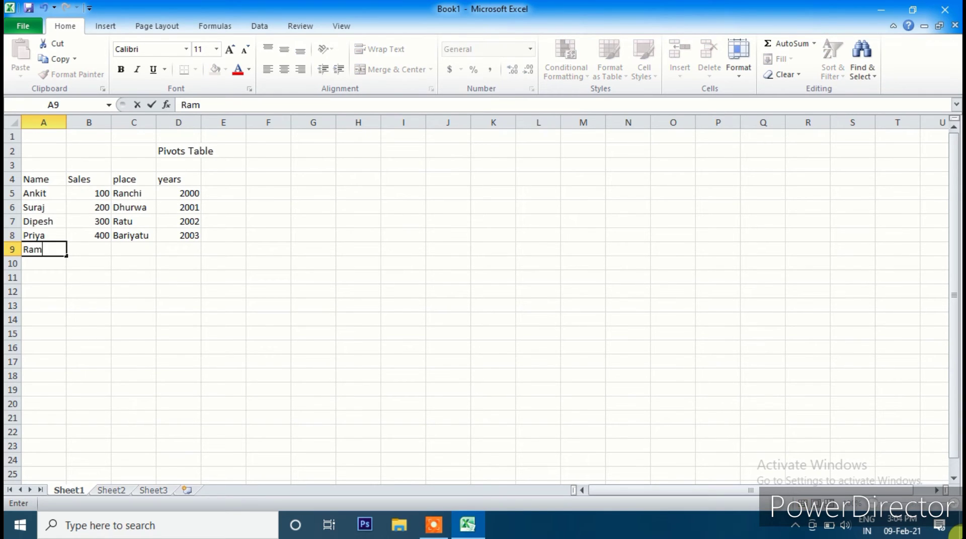
pyautogui.press('Tab')
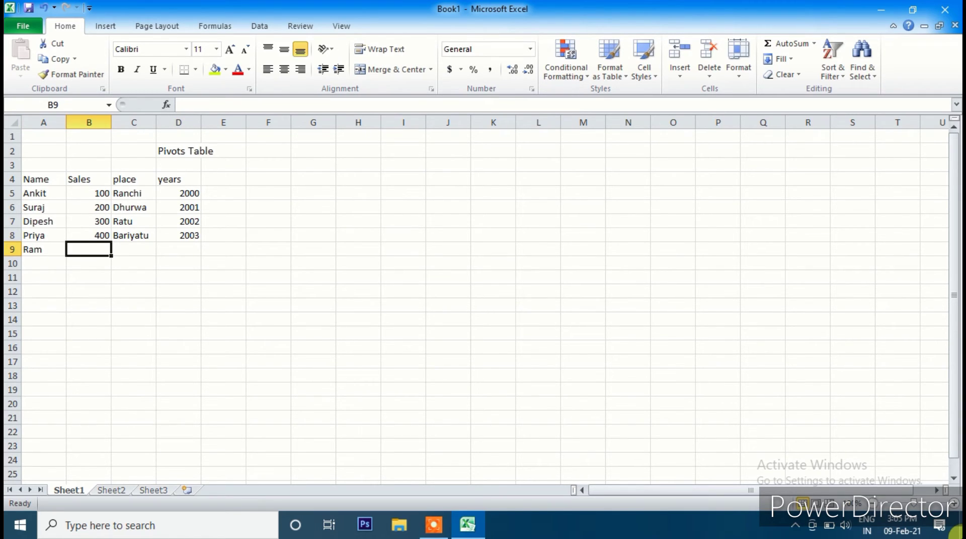
pyautogui.write('100')
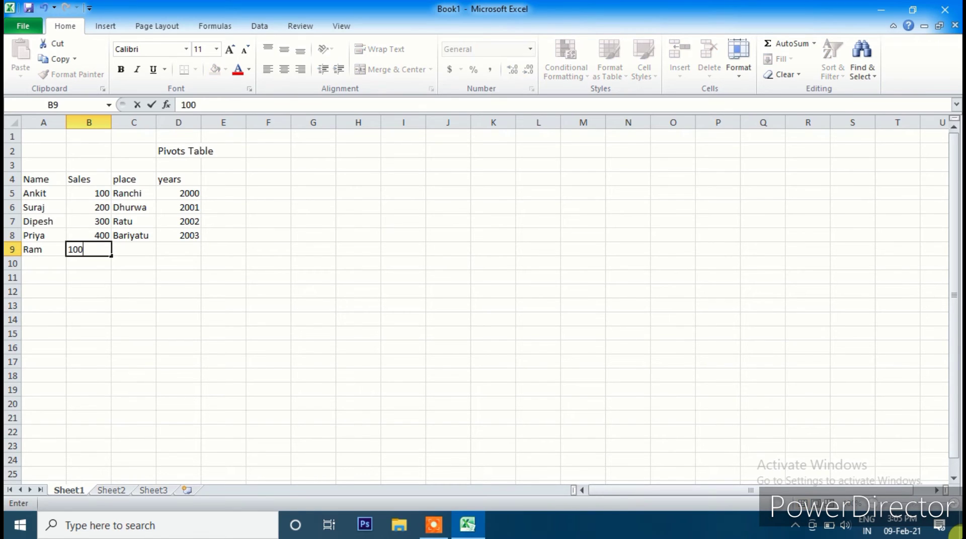
pyautogui.press('Tab')
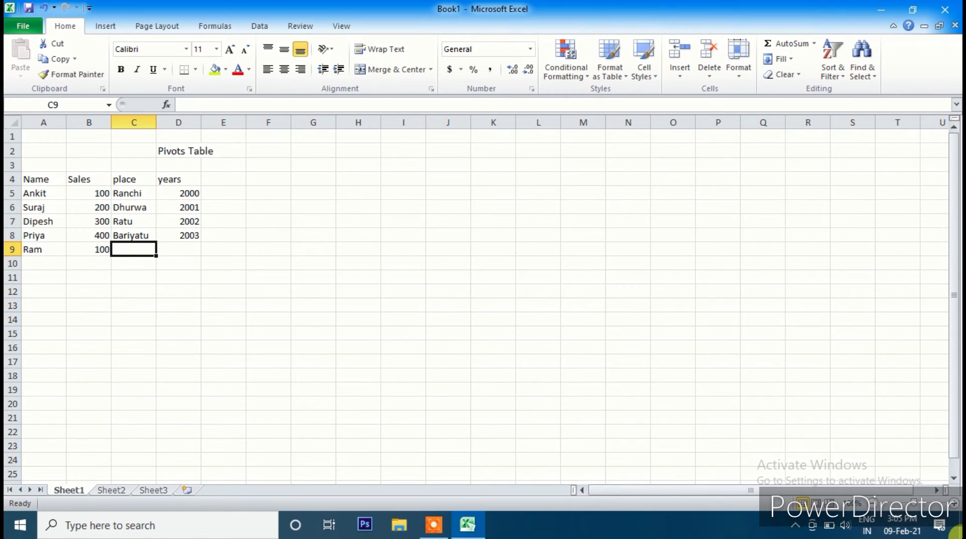
pyautogui.write('Ranchi')
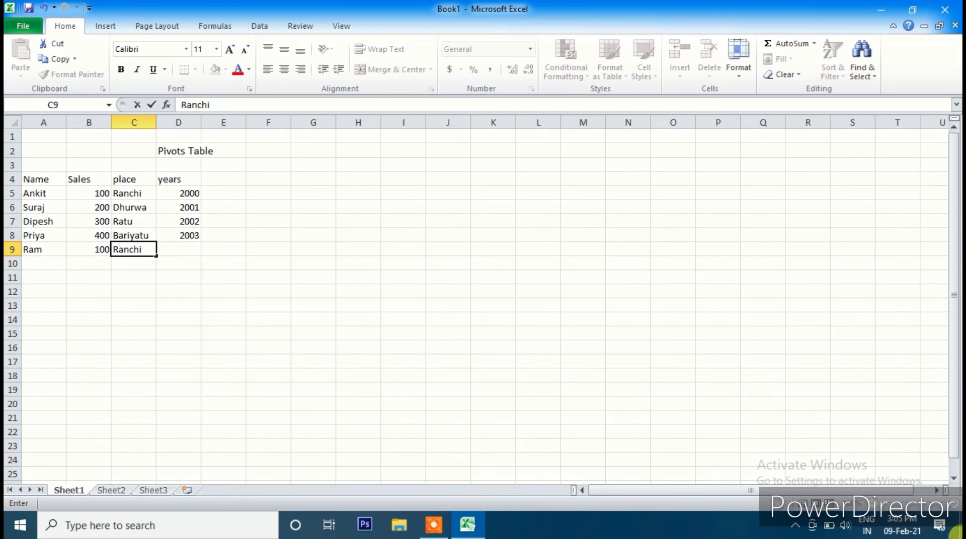
pyautogui.press('Tab')
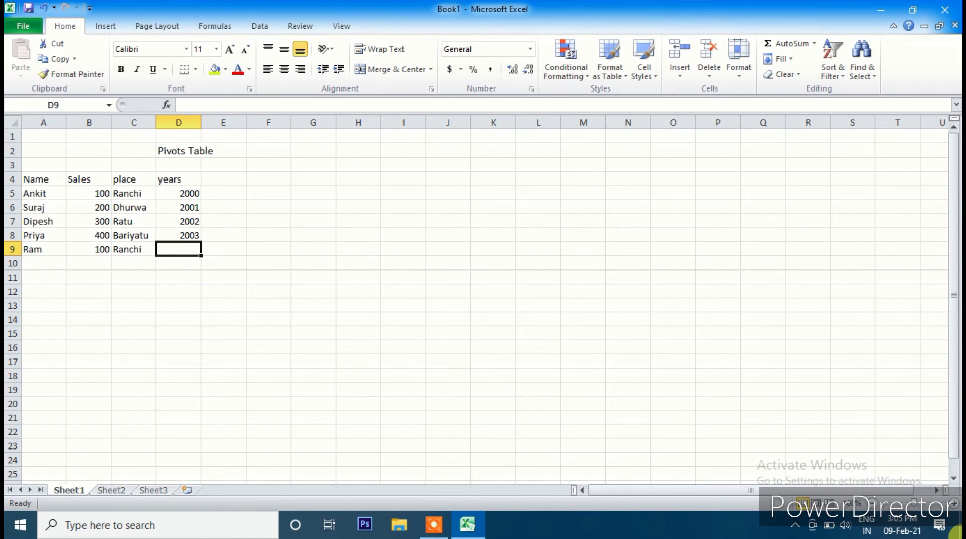
pyautogui.write('2000')
pyautogui.press('Tab')
pyautogui.click(268, 249)
pyautogui.click(44, 263)
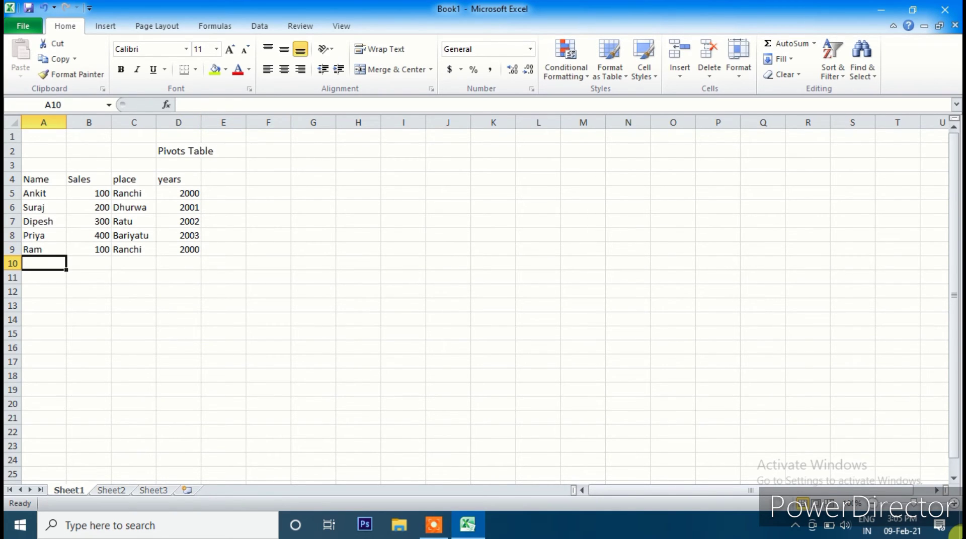
# Step: Fill in row 10 with a sixth person's first name, sales of 200, place Dhurwa and year 2001
pyautogui.write('Vishal')
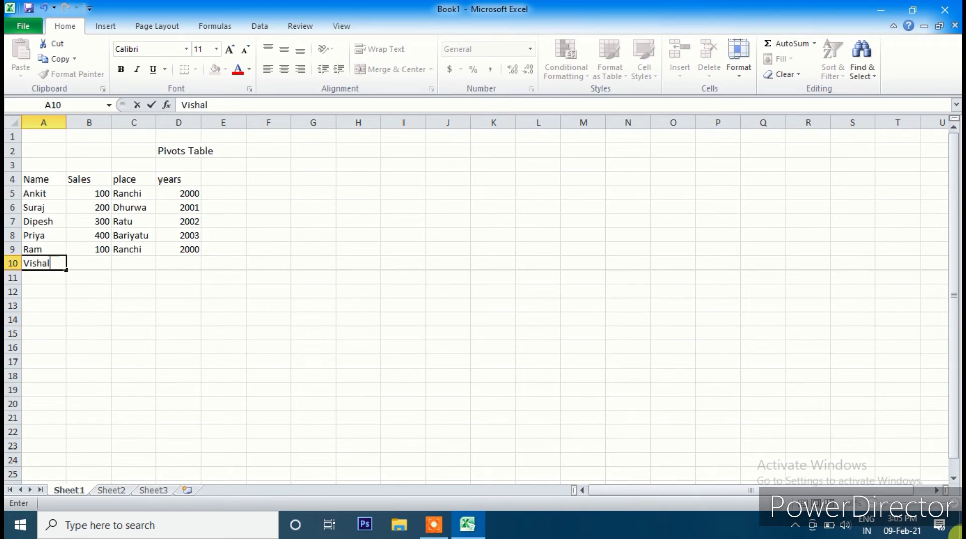
pyautogui.press('Tab')
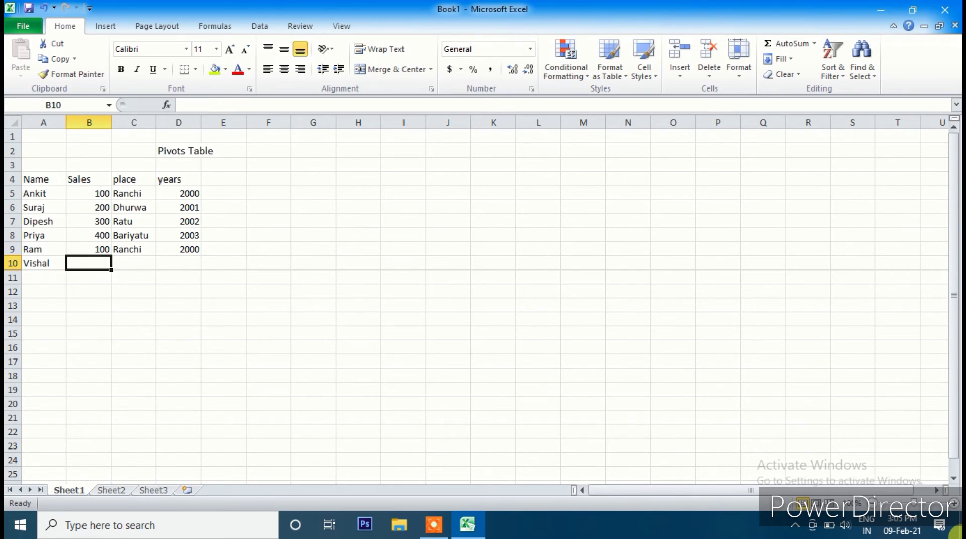
pyautogui.write('200')
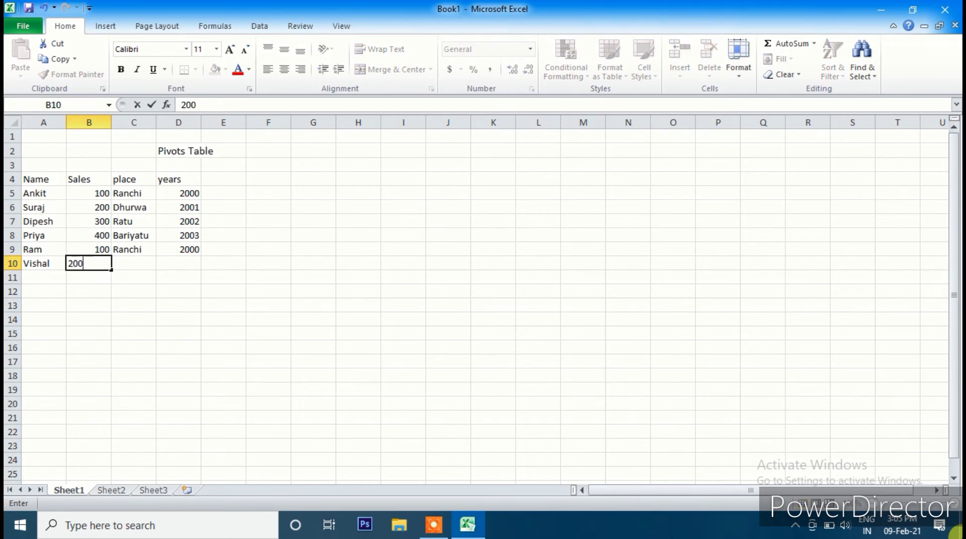
pyautogui.press('Tab')
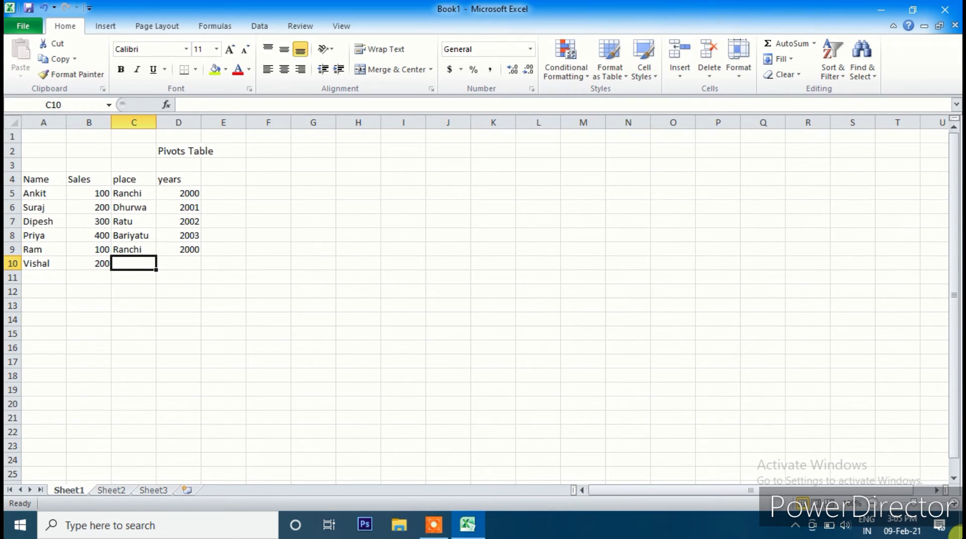
pyautogui.write('Dhurwa')
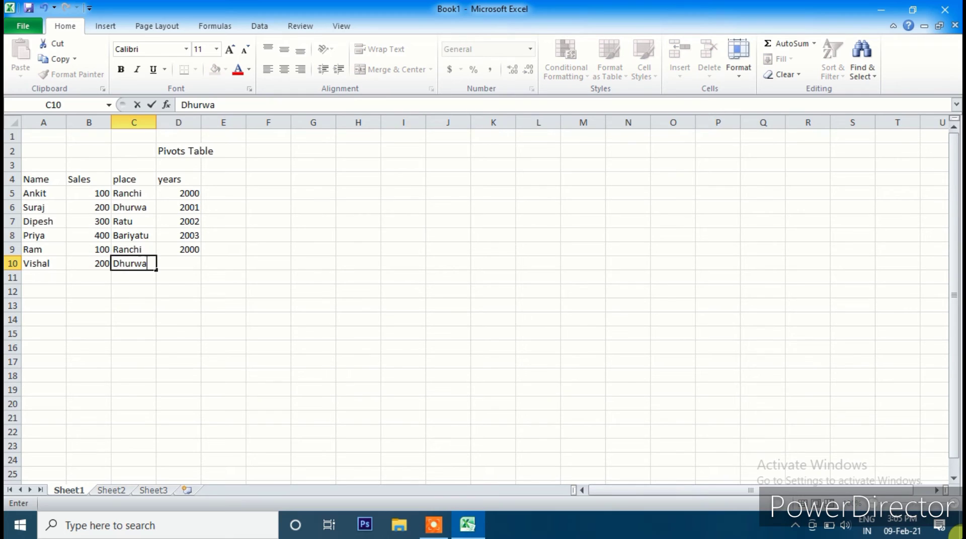
pyautogui.press('Tab')
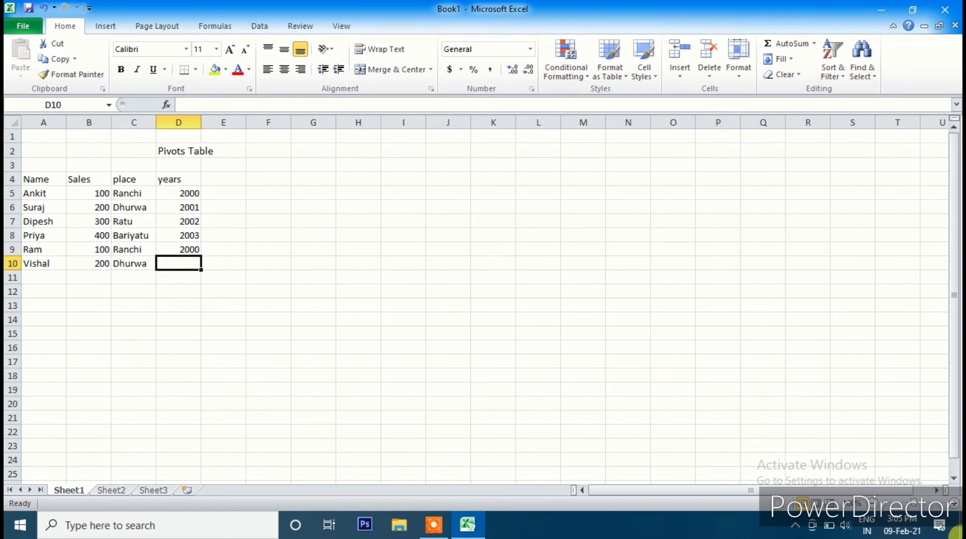
pyautogui.write('2001')
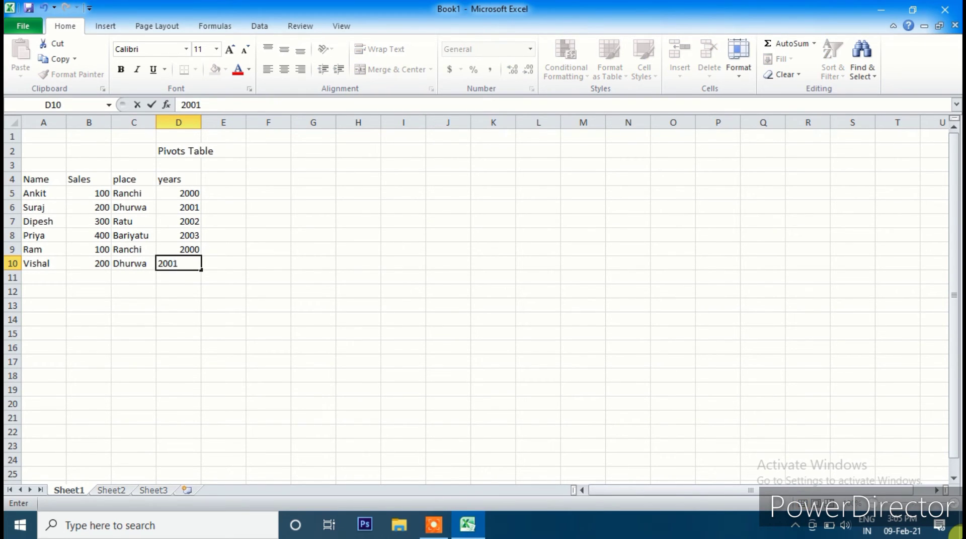
pyautogui.press('Tab')
pyautogui.press('Return')
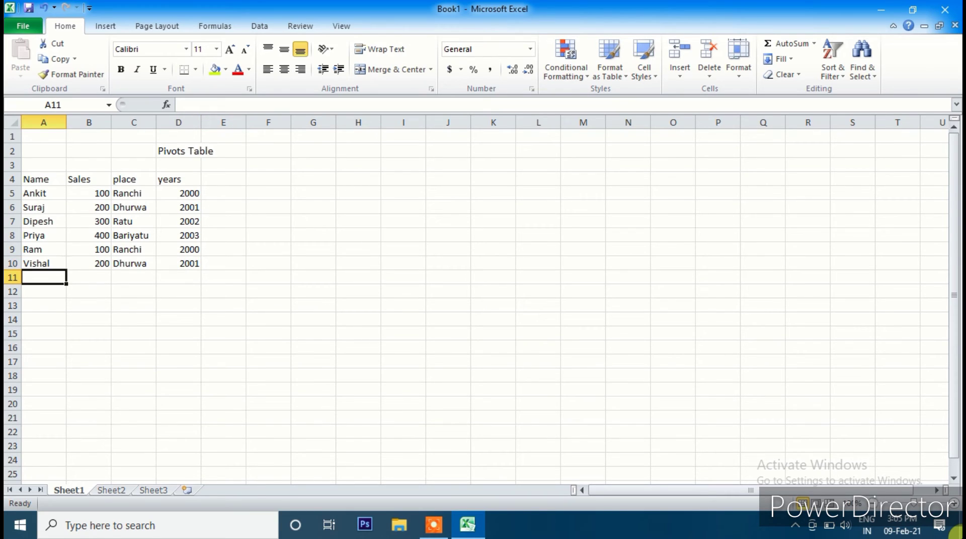
# Step: Fill in row 11 with a seventh person's first name, sales of 300, place Ratu and year 2002
pyautogui.write('S')
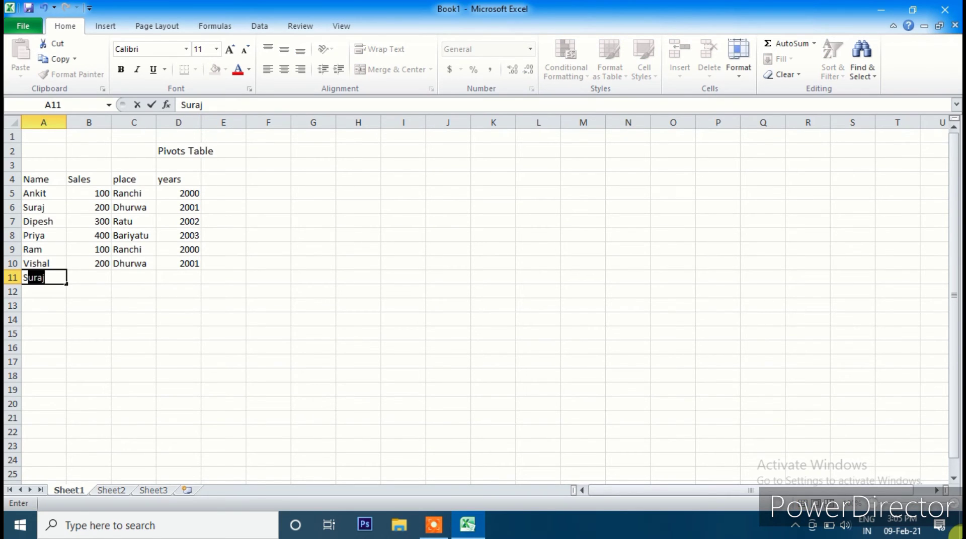
pyautogui.write('atya')
pyautogui.press('Tab')
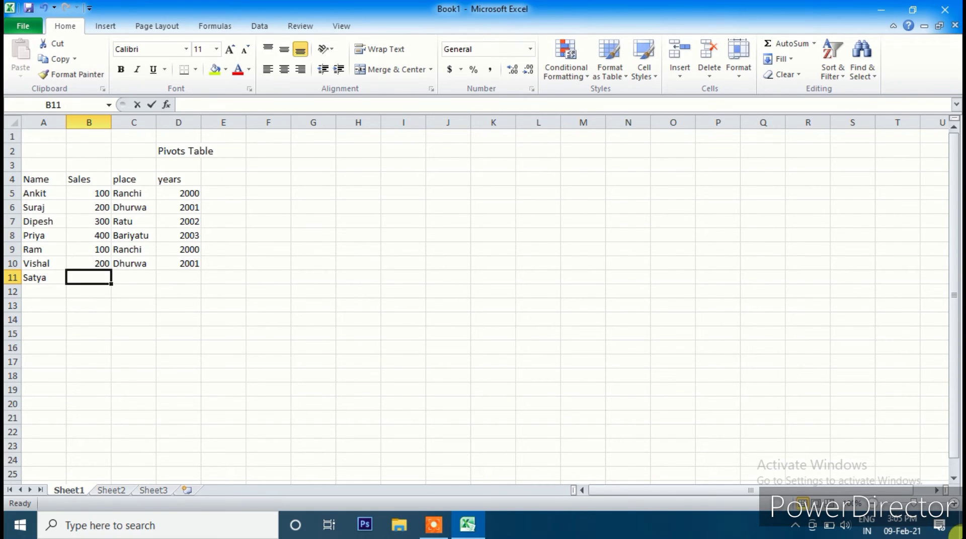
pyautogui.write('300')
pyautogui.press('Tab')
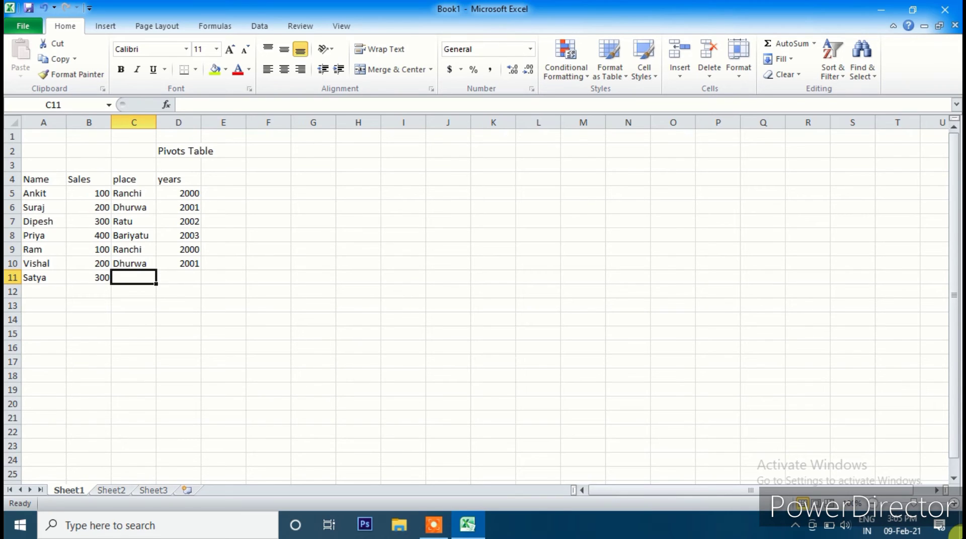
pyautogui.write('Ratu')
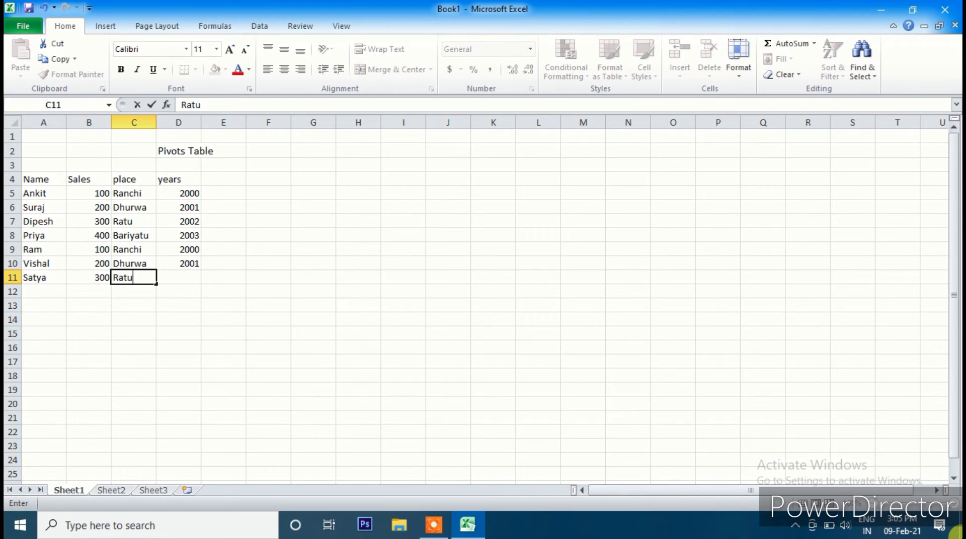
pyautogui.press('Tab')
pyautogui.write('200')
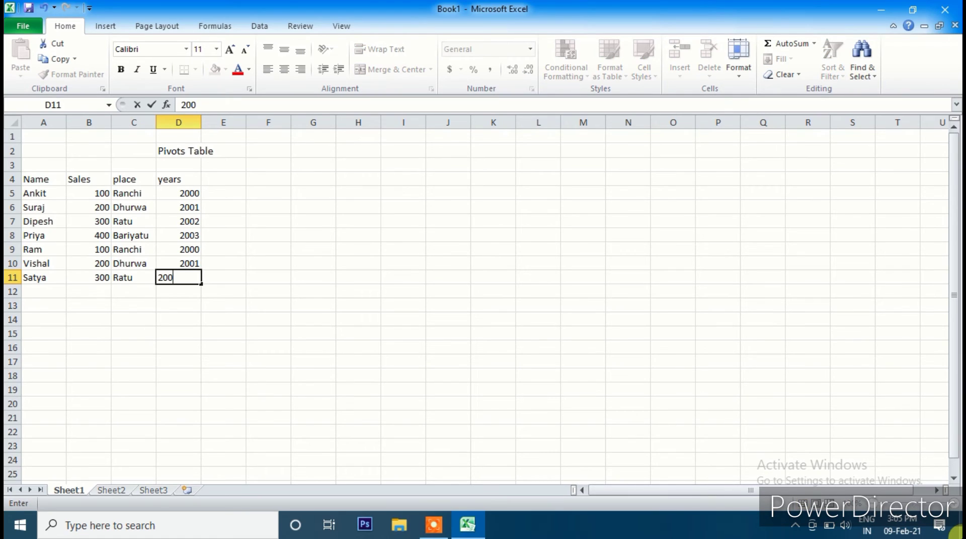
pyautogui.write('2')
pyautogui.press('Return')
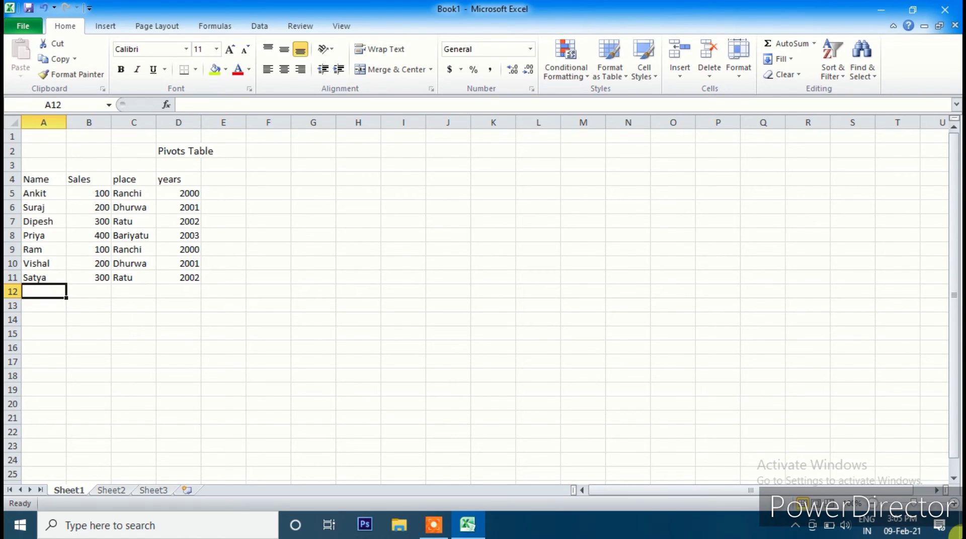
# Step: Fill in row 12 with an eighth person's first name, sales of 400, place Bariyatu and year 2003
pyautogui.write('Nand')
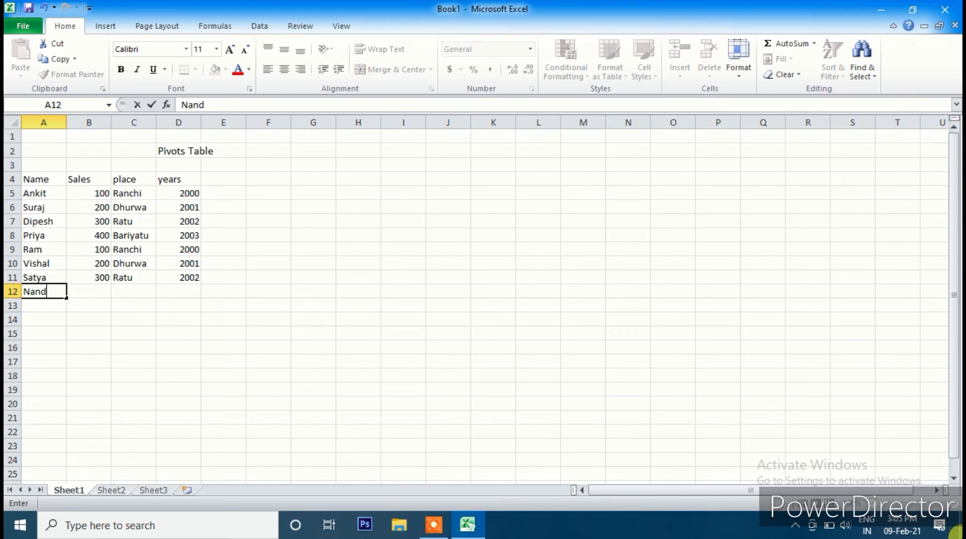
pyautogui.write('ani')
pyautogui.press('Tab')
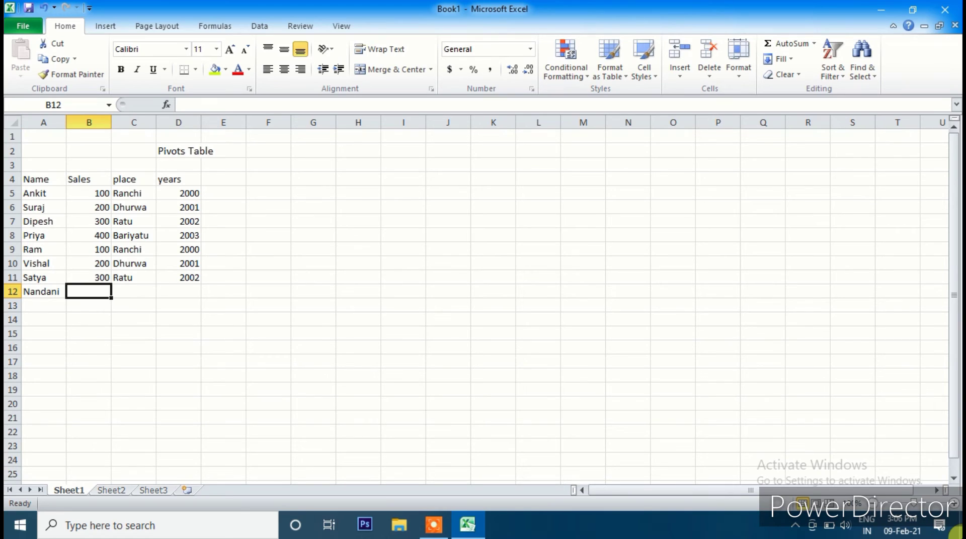
pyautogui.write('400')
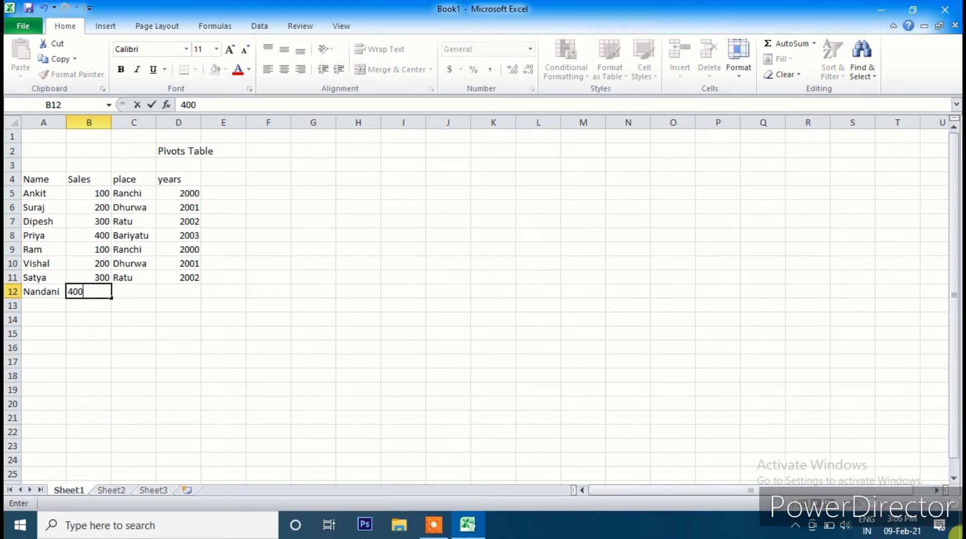
pyautogui.press('Tab')
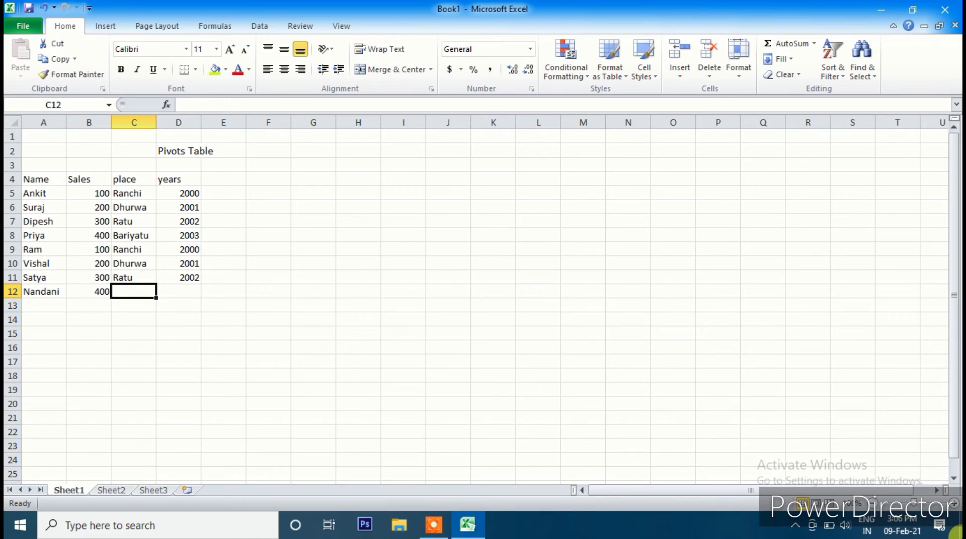
pyautogui.write('Bariyatu')
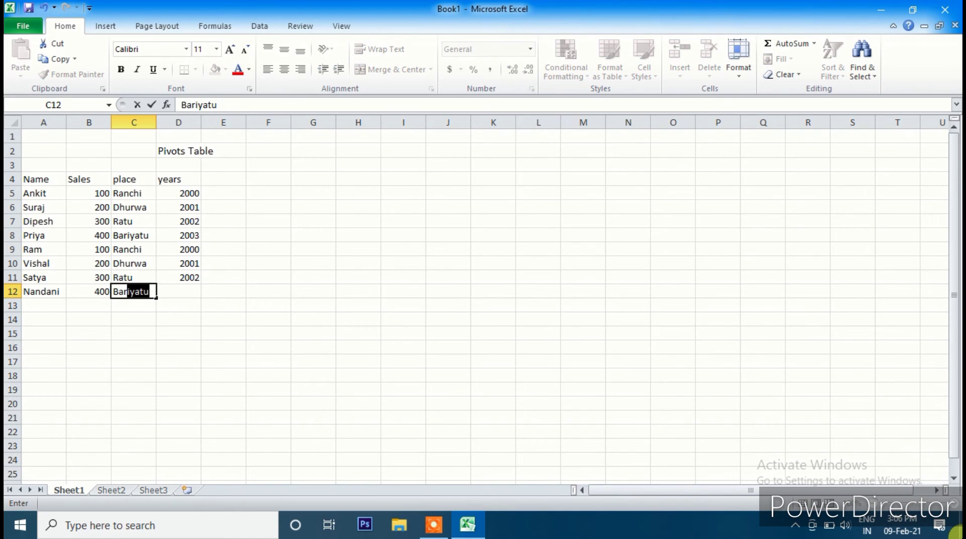
pyautogui.press('Tab')
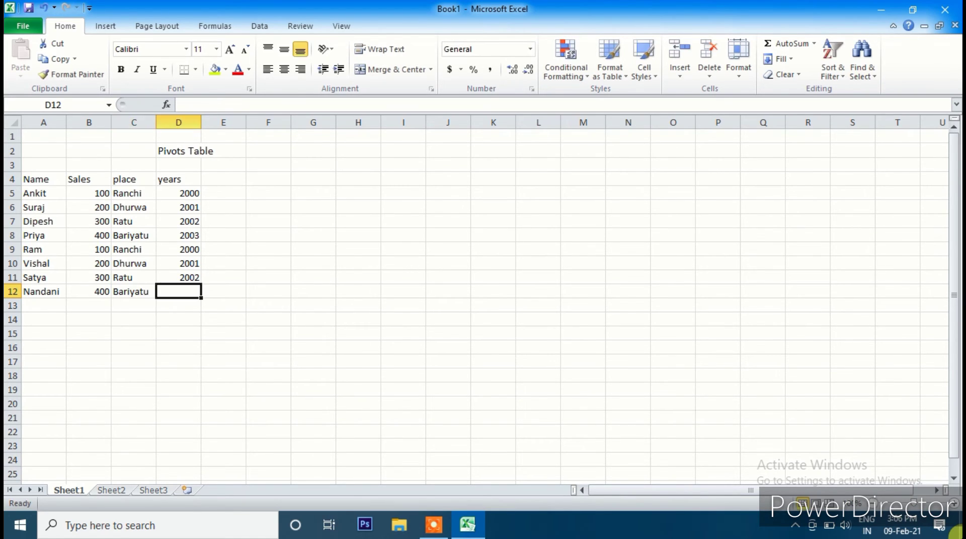
pyautogui.write('200')
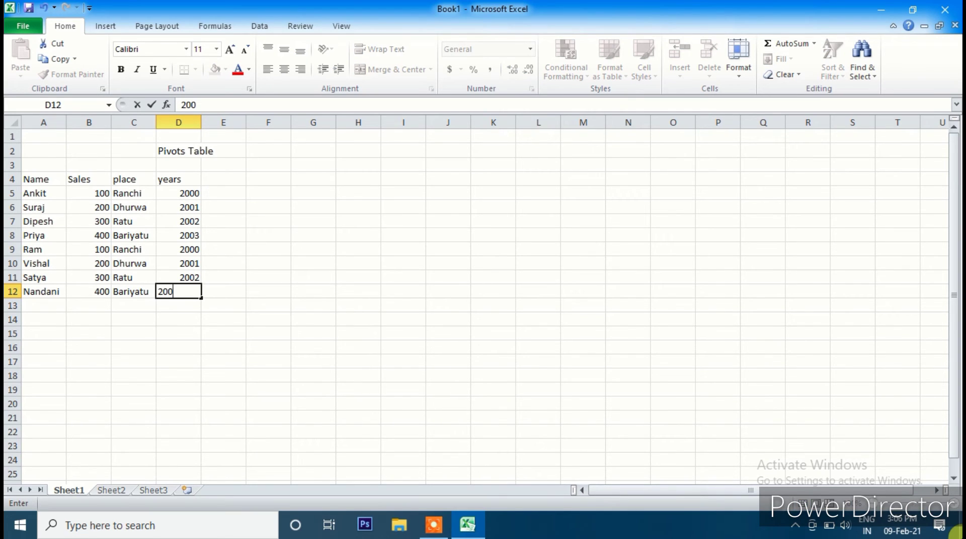
pyautogui.write('3')
pyautogui.press('Return')
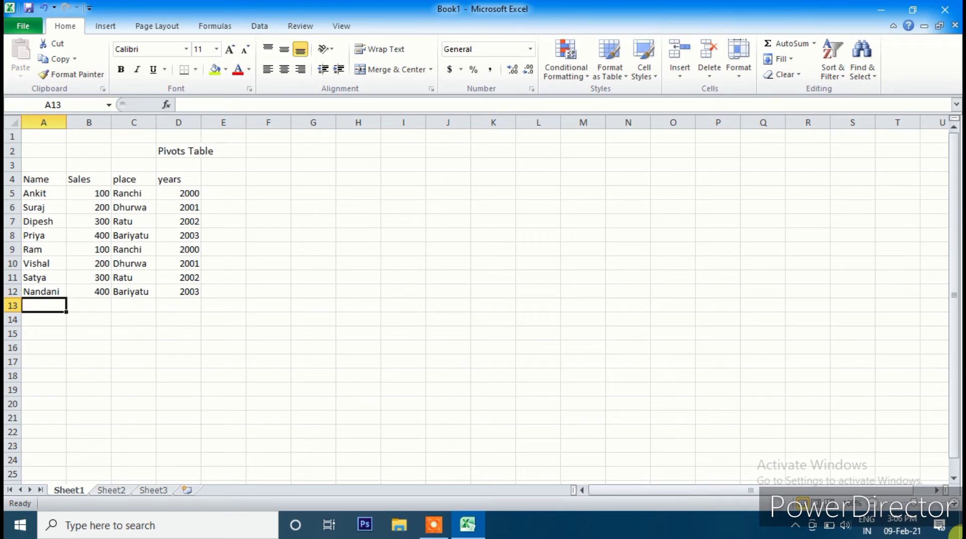
# Step: Fill in row 13 with a ninth person's first name, sales of 100, place Ranchi and year 2000
pyautogui.write('Nupur')
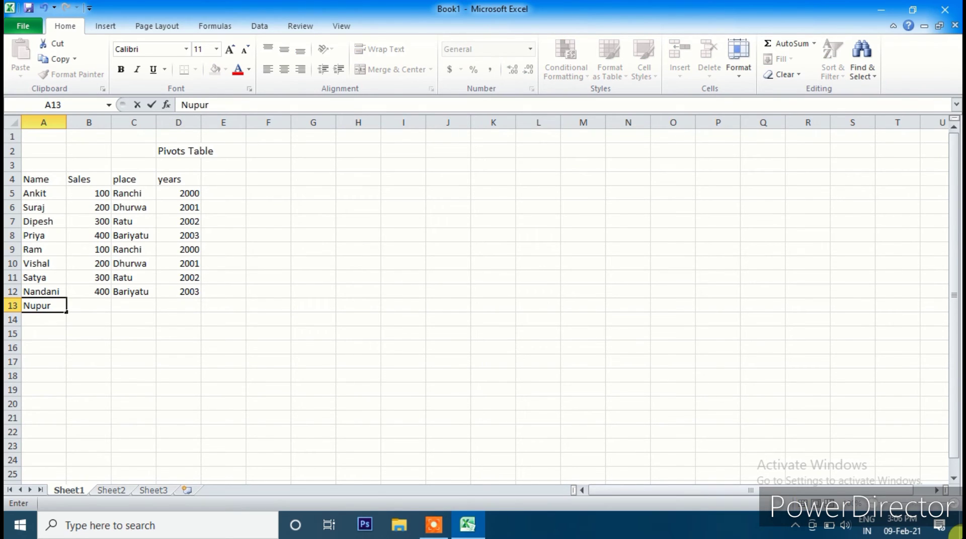
pyautogui.press('Return')
pyautogui.click(44, 306)
pyautogui.click(89, 305)
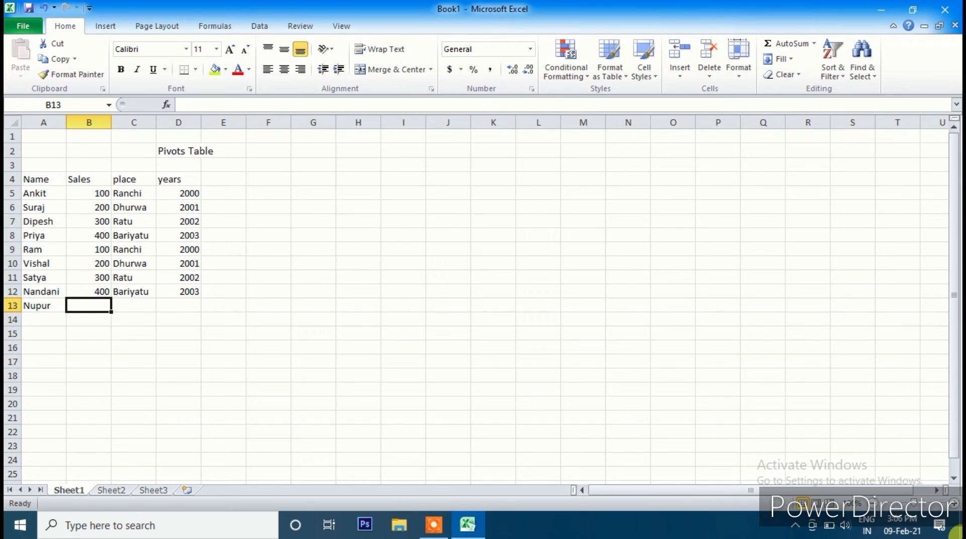
pyautogui.write('00')
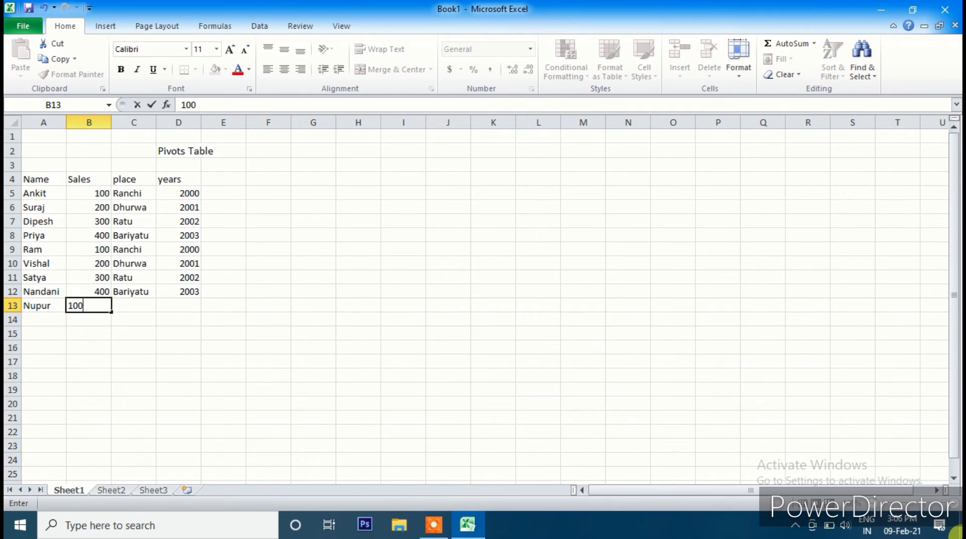
pyautogui.press('Tab')
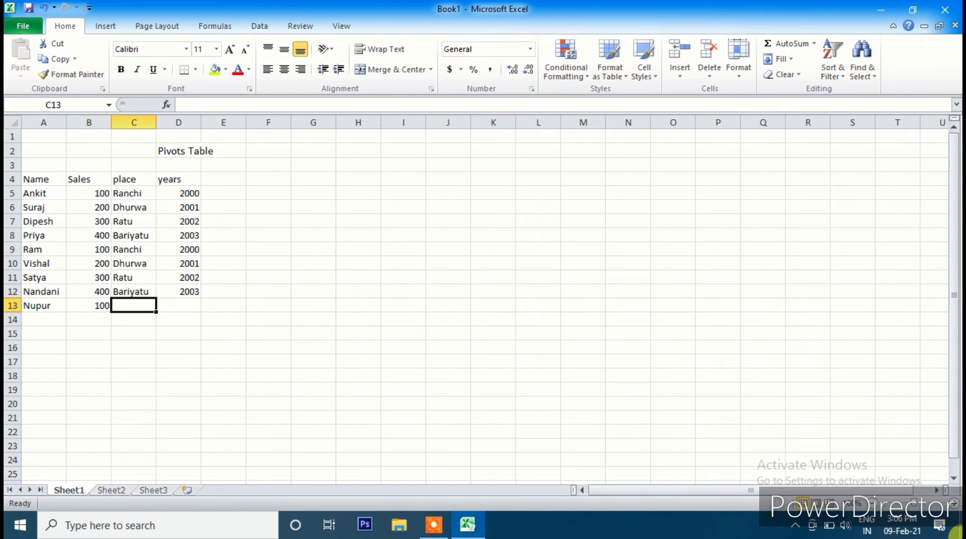
pyautogui.write('R')
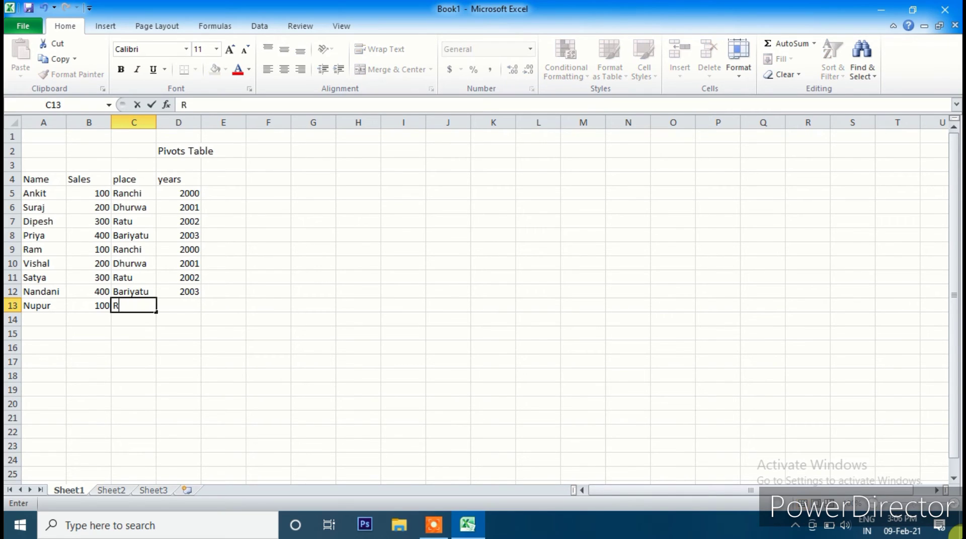
pyautogui.write('anc')
pyautogui.press('Tab')
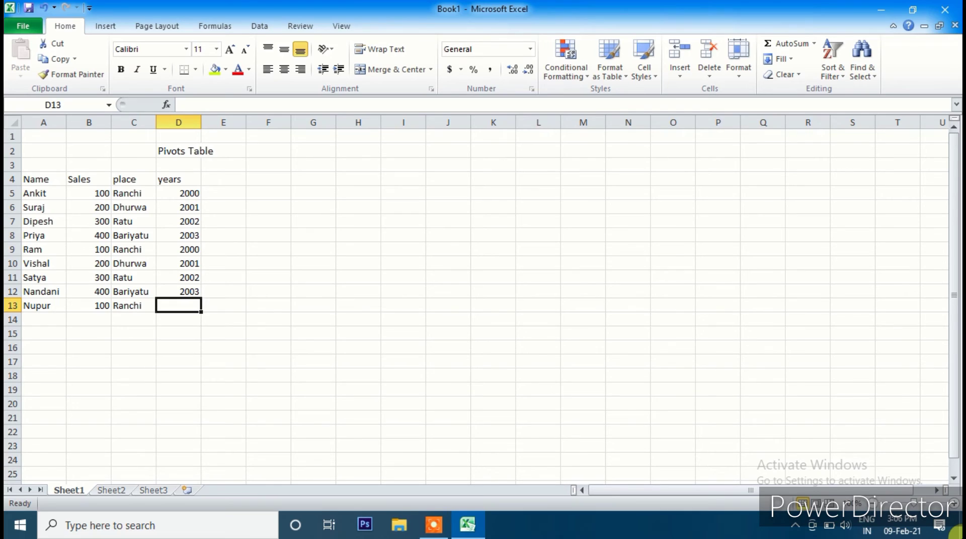
pyautogui.write('2000')
pyautogui.press('Tab')
pyautogui.press('Return')
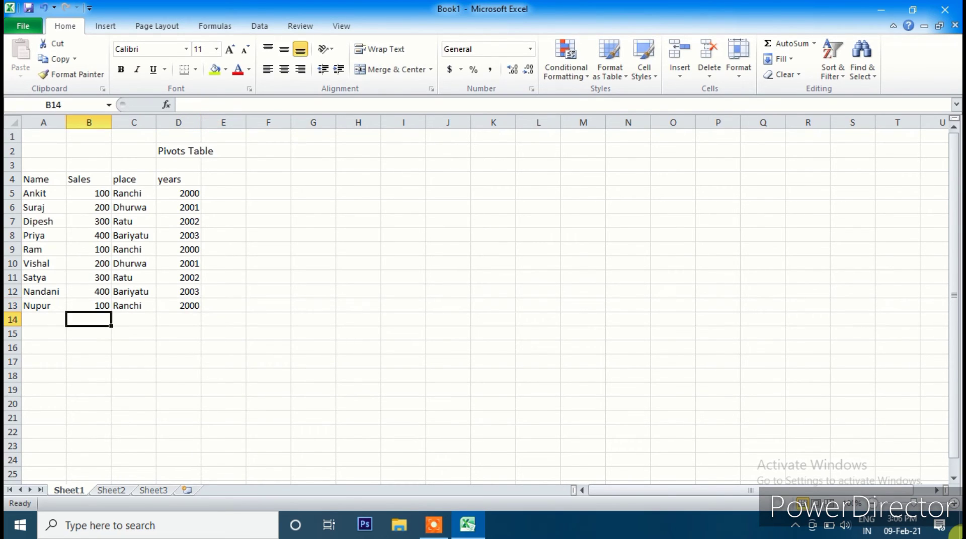
# Step: Fill in row 14 with a tenth person's first name, sales of 200, place Dhurwa and year 2001
pyautogui.click(43, 319)
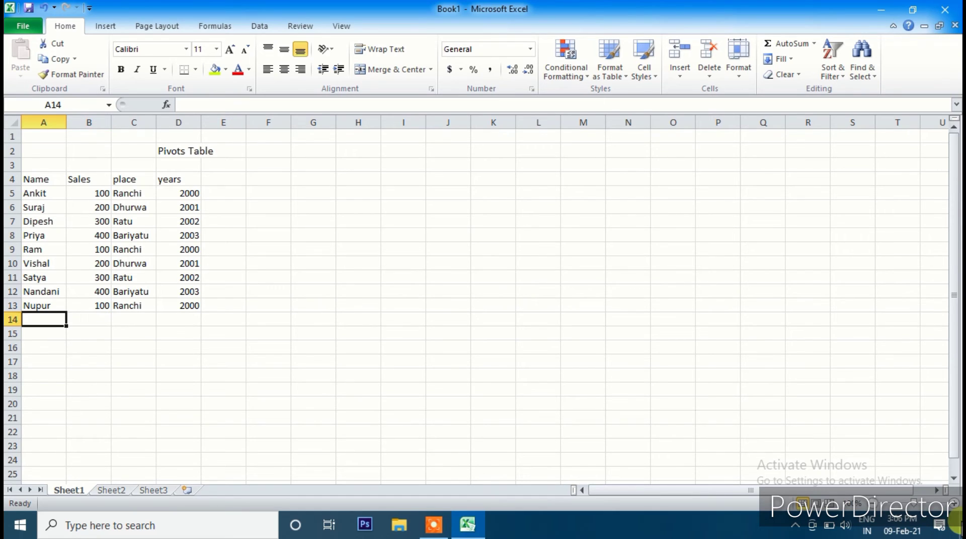
pyautogui.write('Amar')
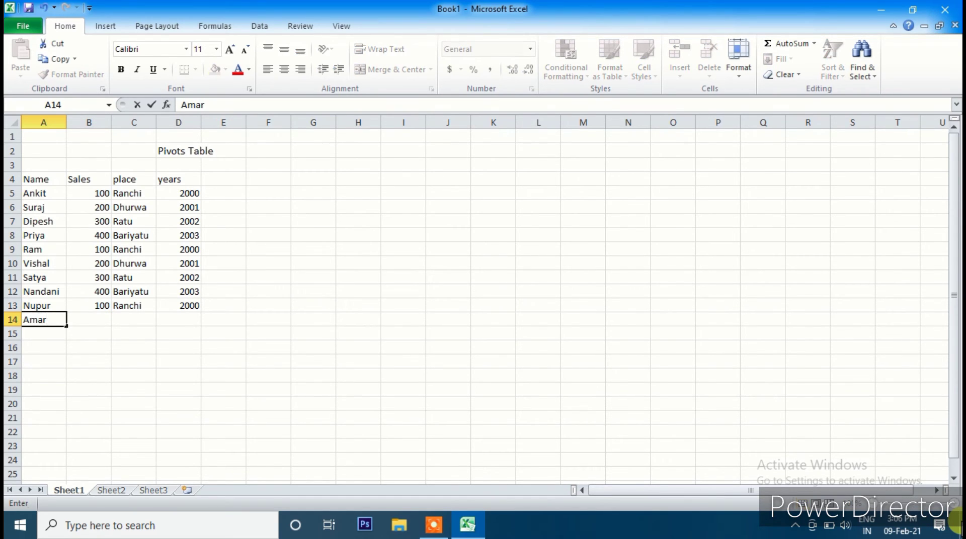
pyautogui.press('Tab')
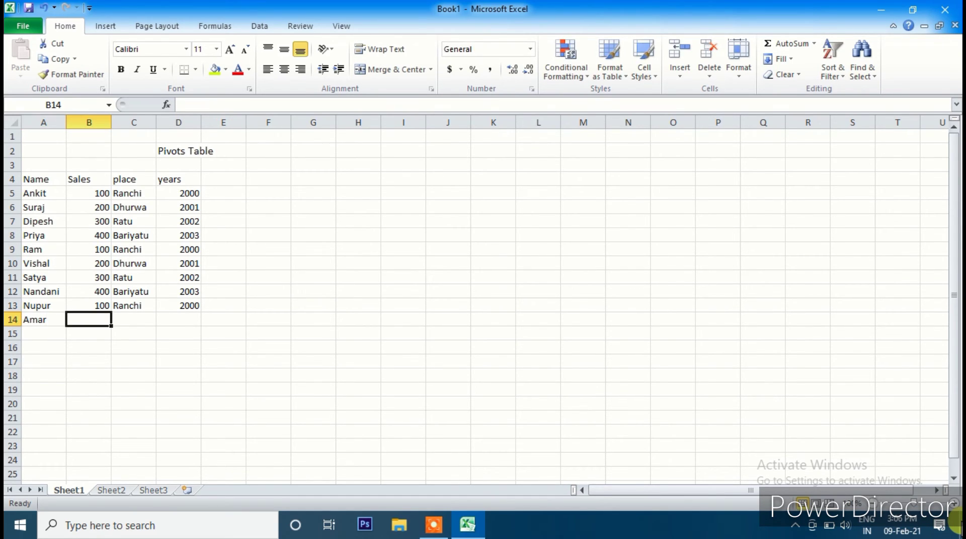
pyautogui.write('200')
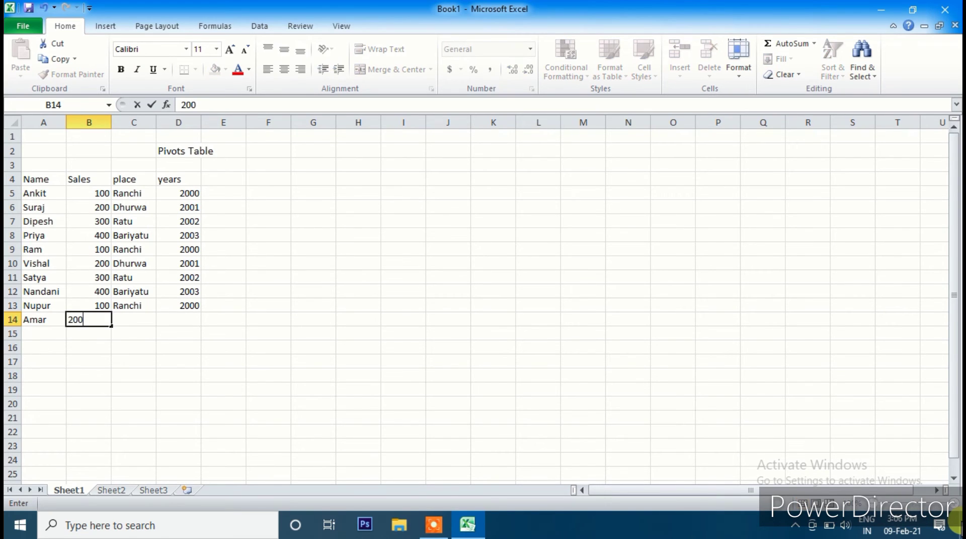
pyautogui.press('Tab')
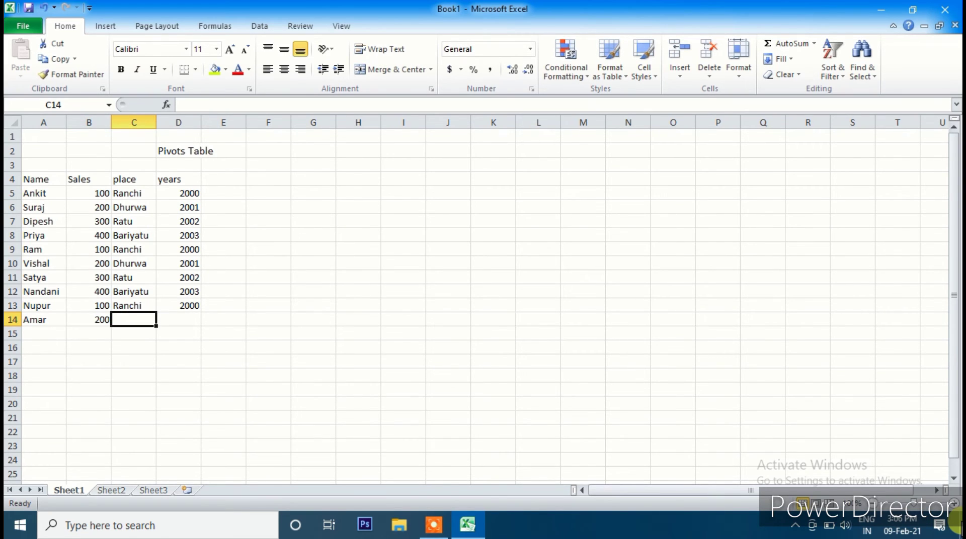
pyautogui.write('D')
pyautogui.press('Tab')
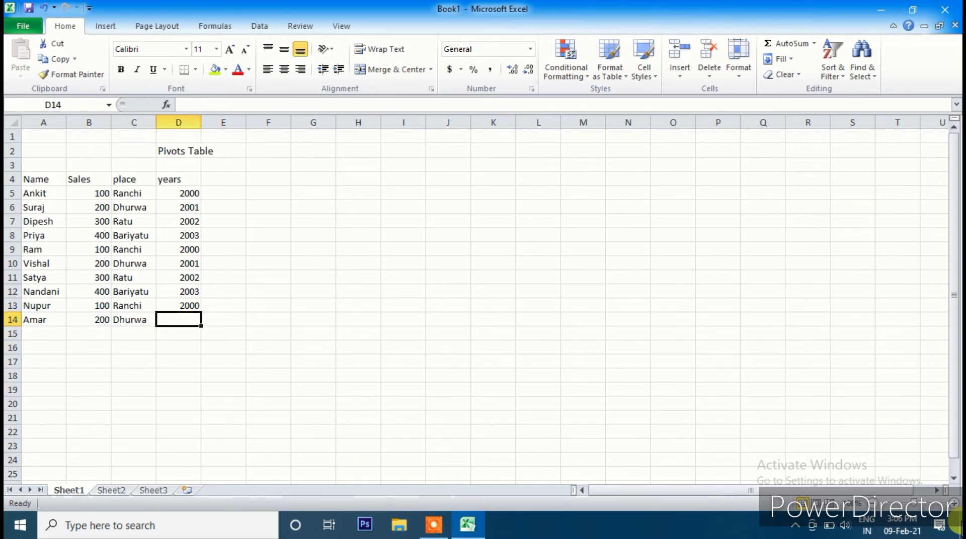
pyautogui.write('2001')
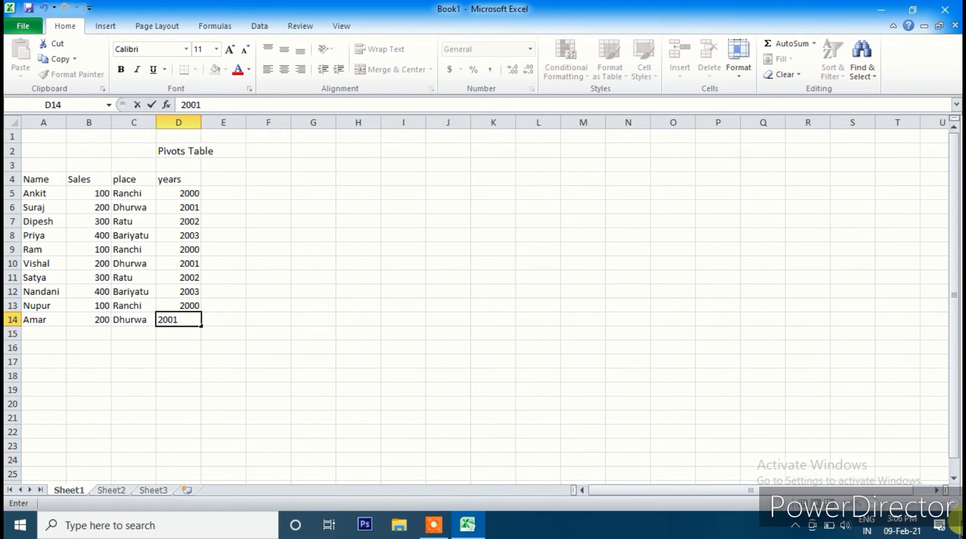
pyautogui.press('Return')
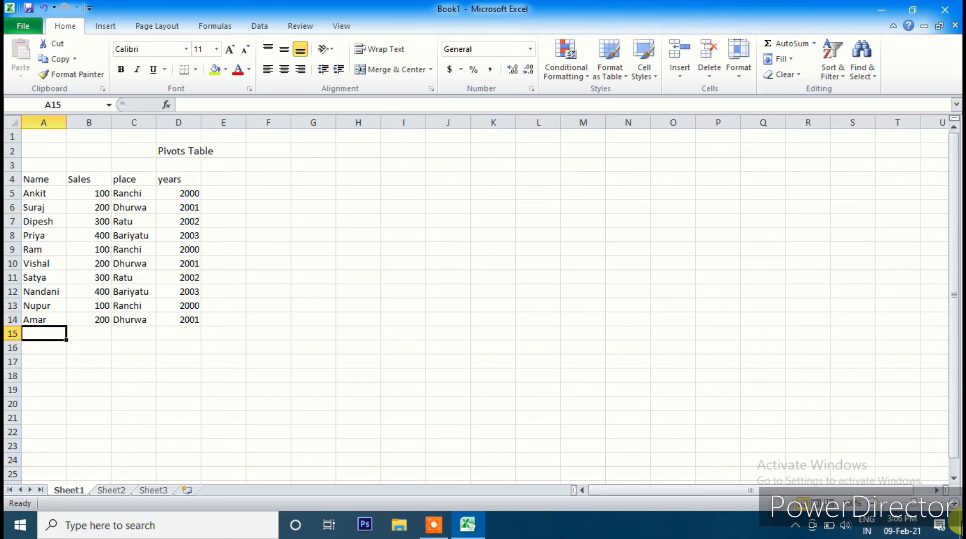
# Step: Fill in row 15 with an eleventh person's first name, sales of 300, place Ratu and year 2002
pyautogui.write('Rajan')
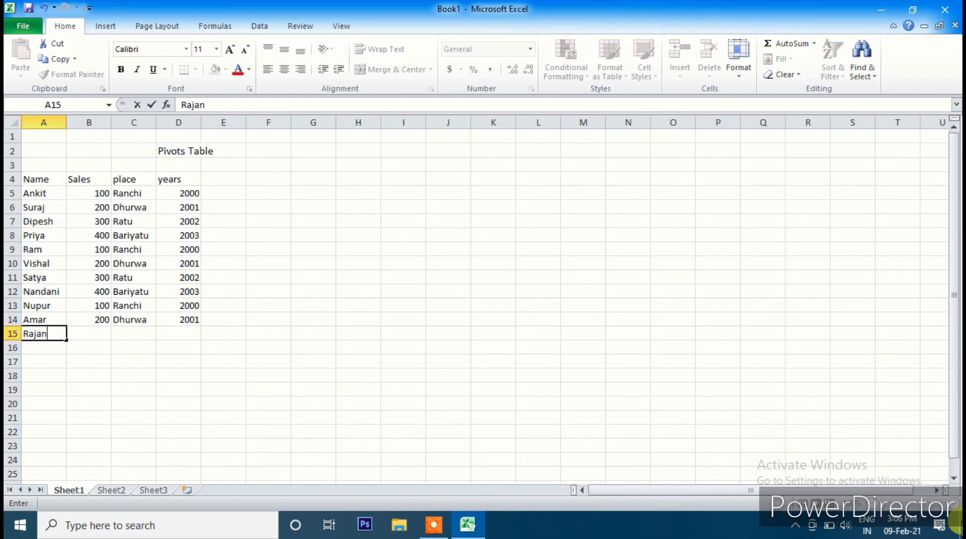
pyautogui.press('Tab')
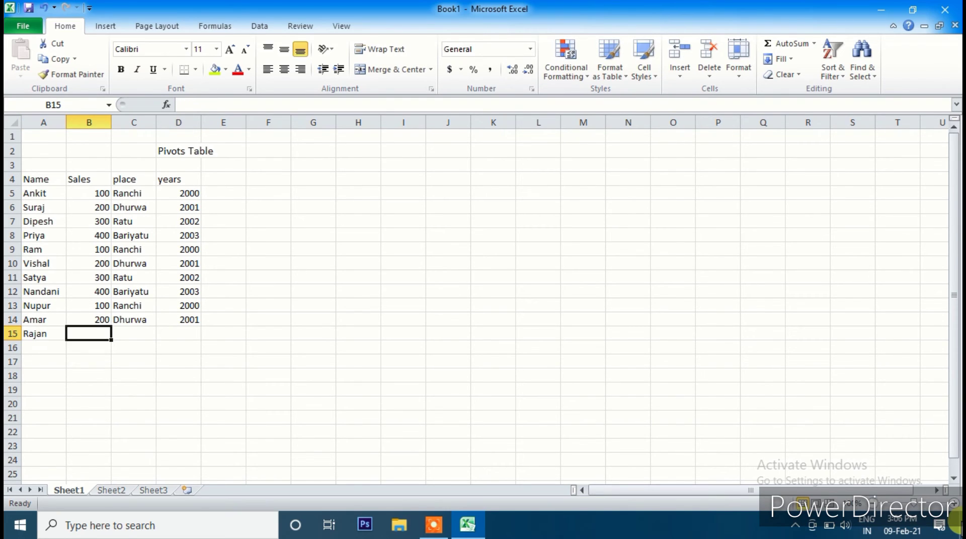
pyautogui.write('300')
pyautogui.press('Tab')
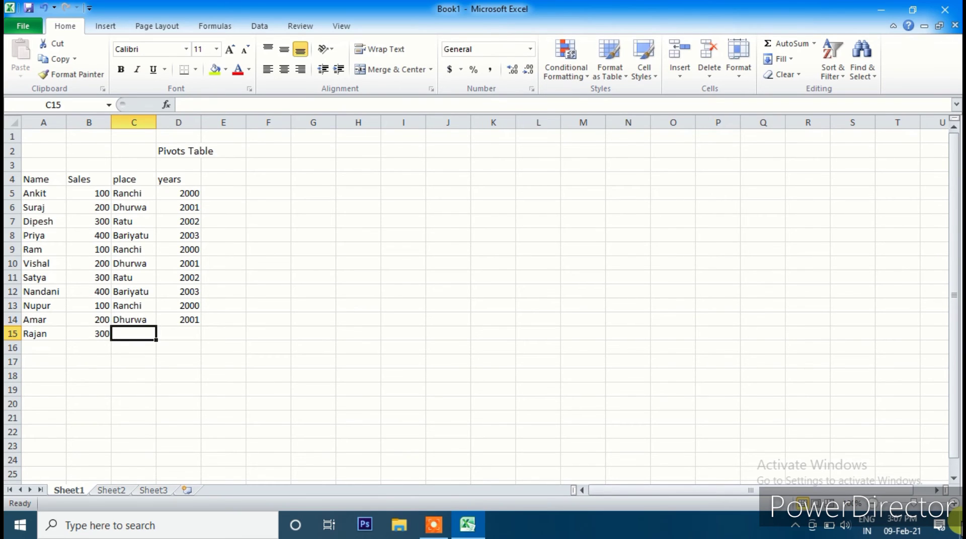
pyautogui.write('Ratu')
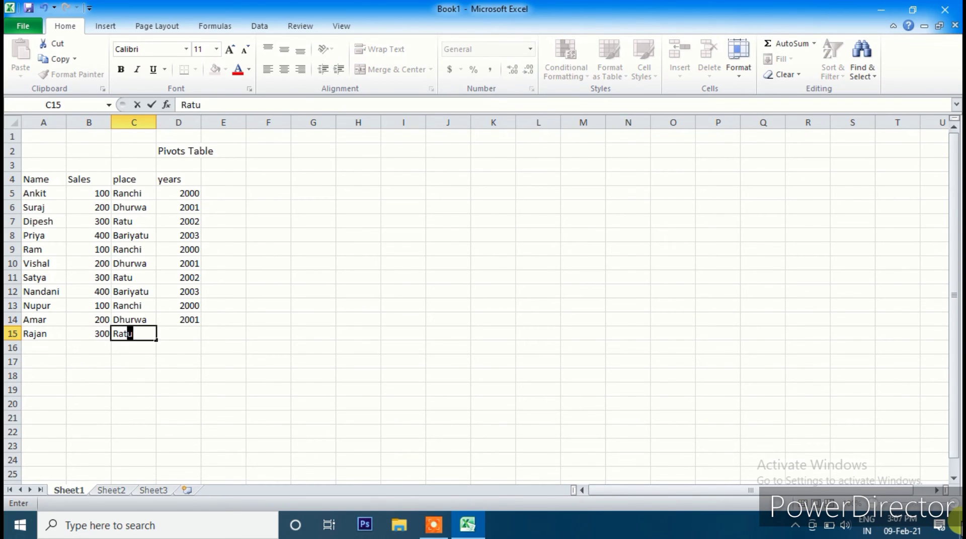
pyautogui.press('Tab')
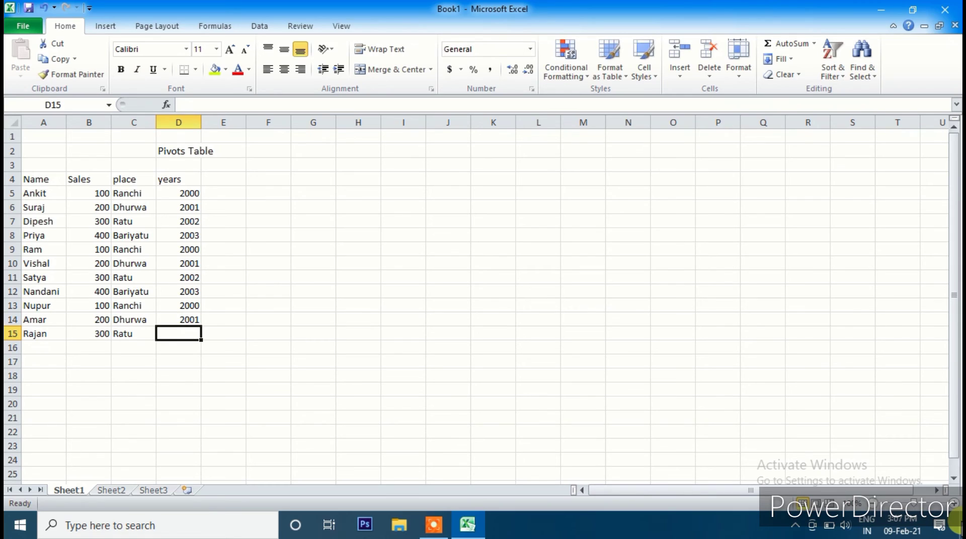
pyautogui.write('2002')
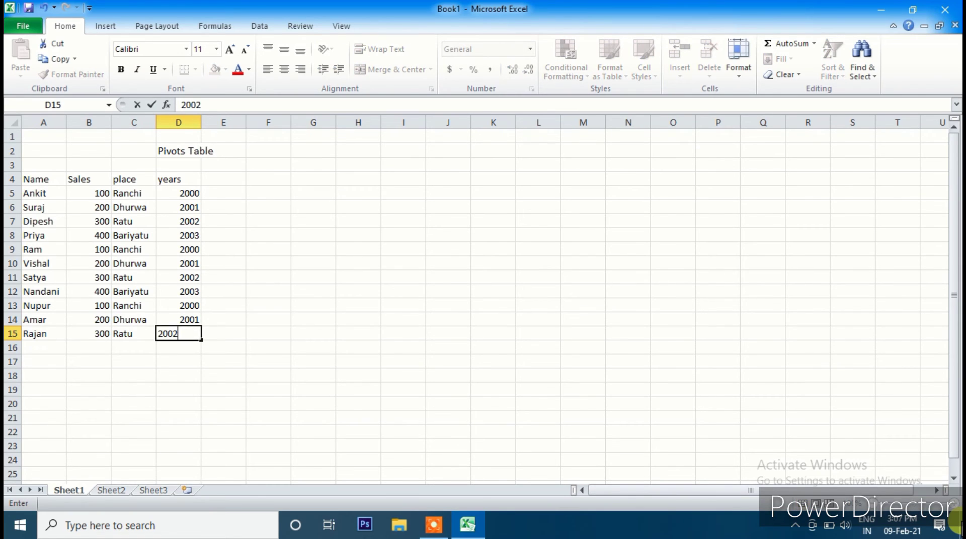
pyautogui.press('Return')
# Step: Fill in row 16 with the same first name as row 6, sales of 100, place Bariyatu and year 2003
pyautogui.write('S')
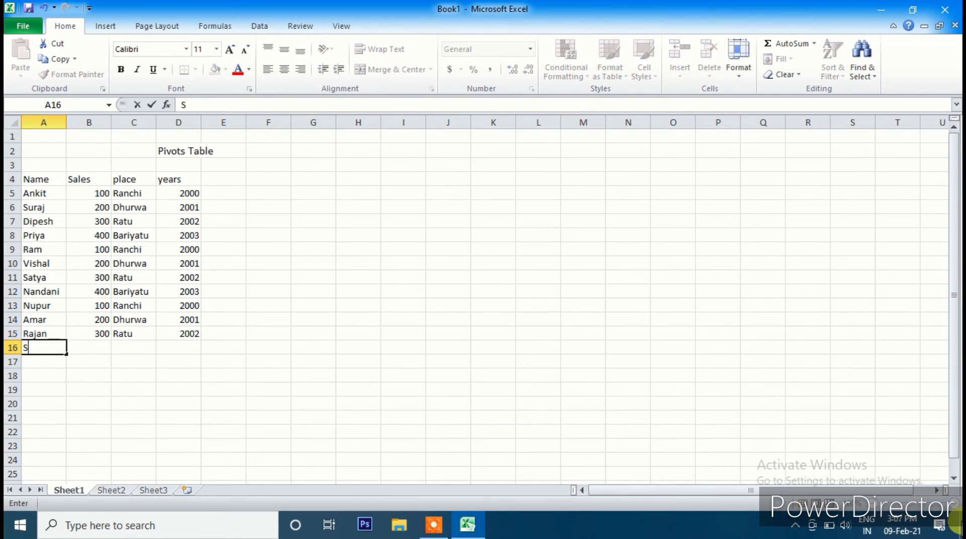
pyautogui.write('uraj')
pyautogui.press('Tab')
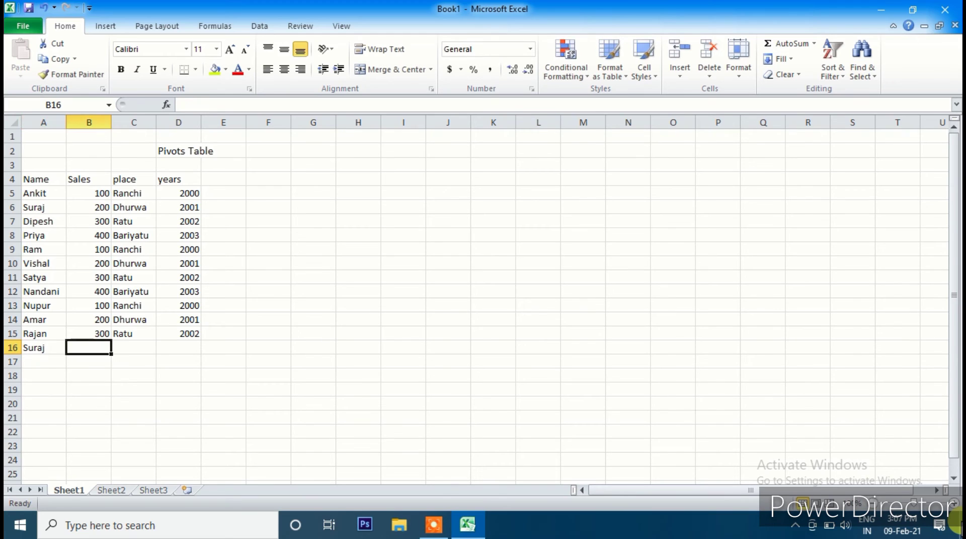
pyautogui.write('100')
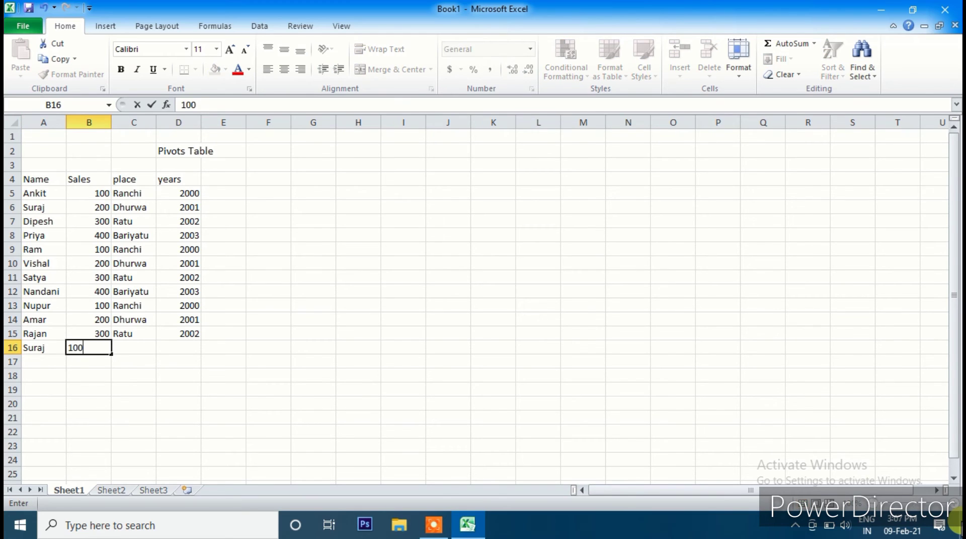
pyautogui.press('Tab')
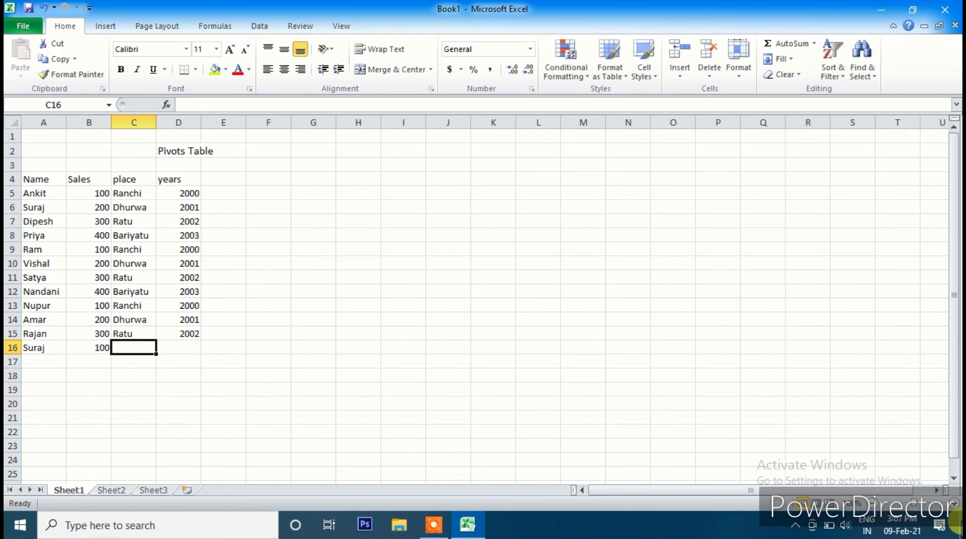
pyautogui.write('Bariyatu')
pyautogui.press('Tab')
pyautogui.write('2003')
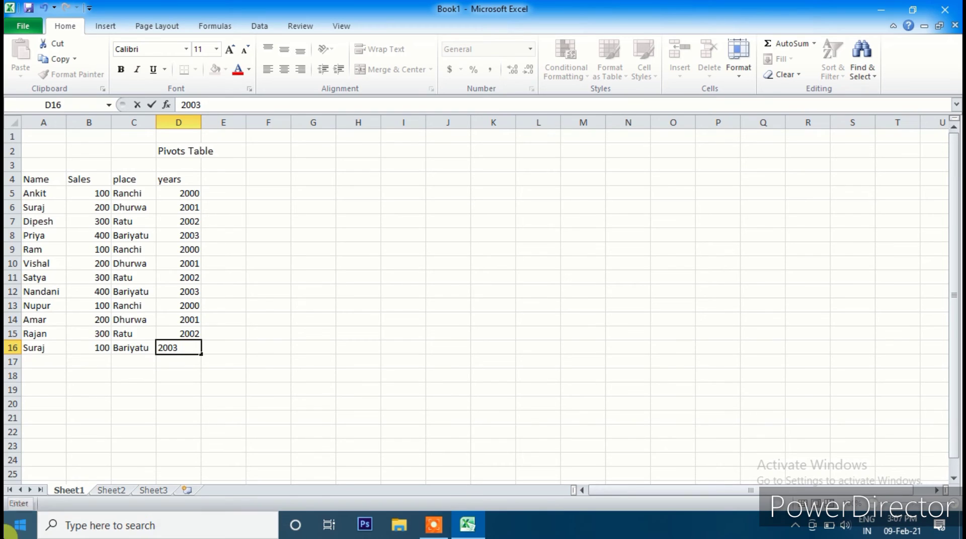
pyautogui.click(286, 388)
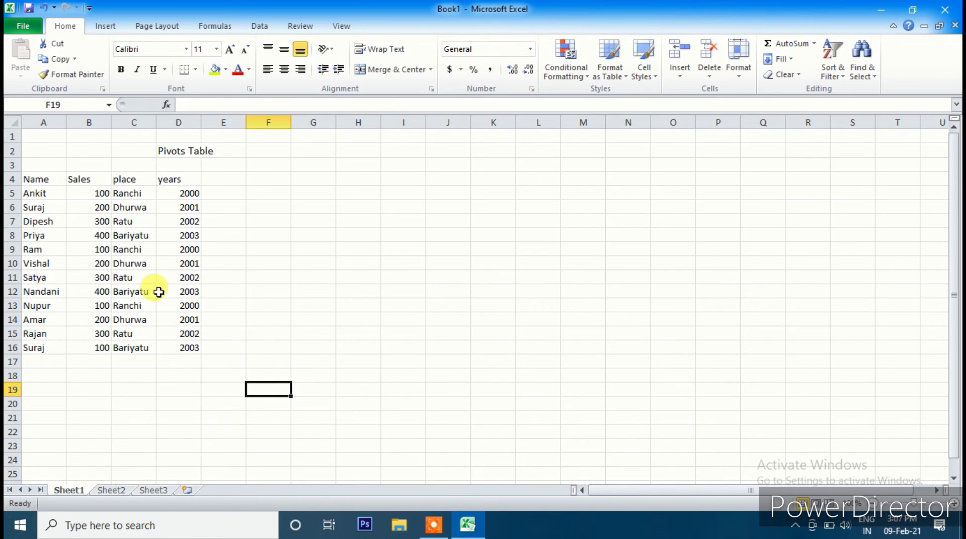
# Step: Format the header cells A4:D4 with a yellow fill and bold text
pyautogui.moveTo(45, 179); pyautogui.dragTo(184, 467)
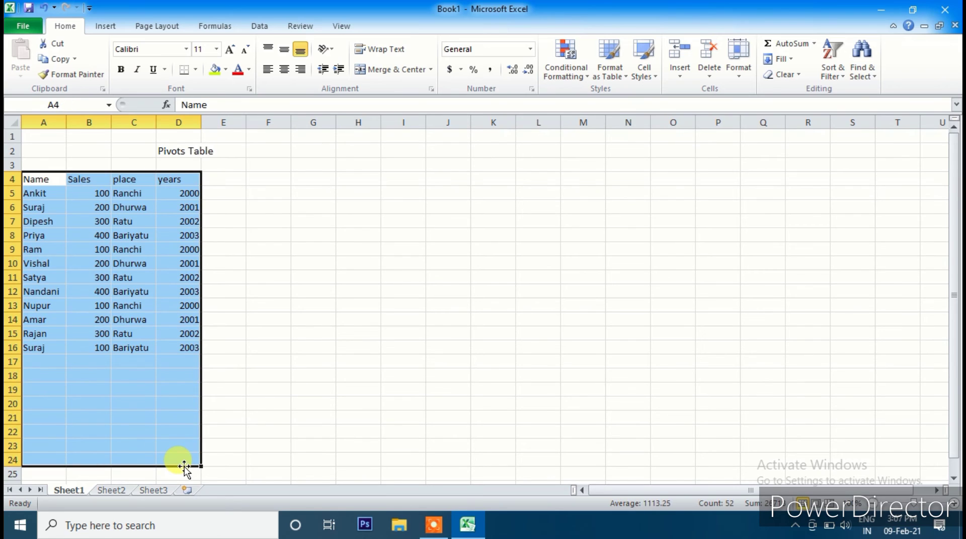
pyautogui.click(143, 332)
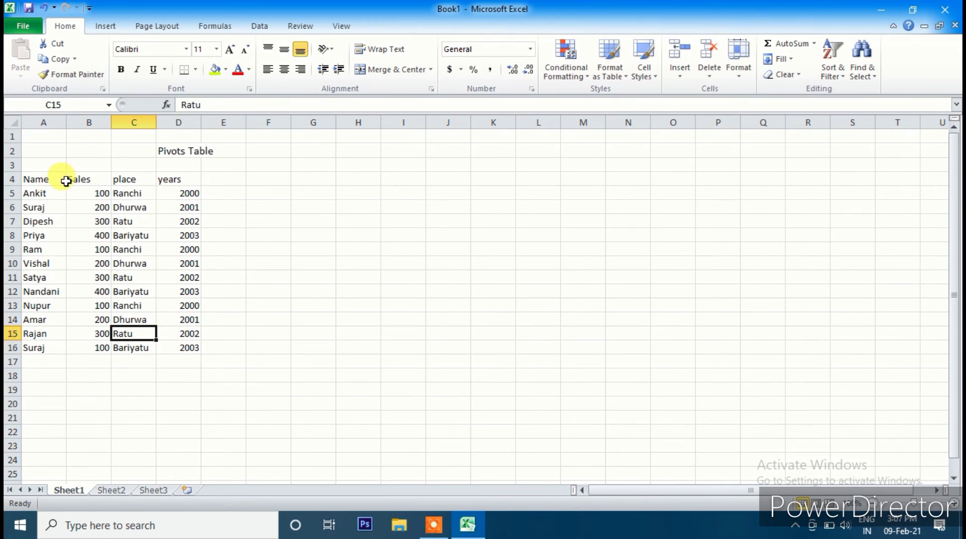
pyautogui.moveTo(37, 179); pyautogui.dragTo(177, 347)
pyautogui.click(132, 179)
pyautogui.moveTo(44, 177); pyautogui.dragTo(198, 180)
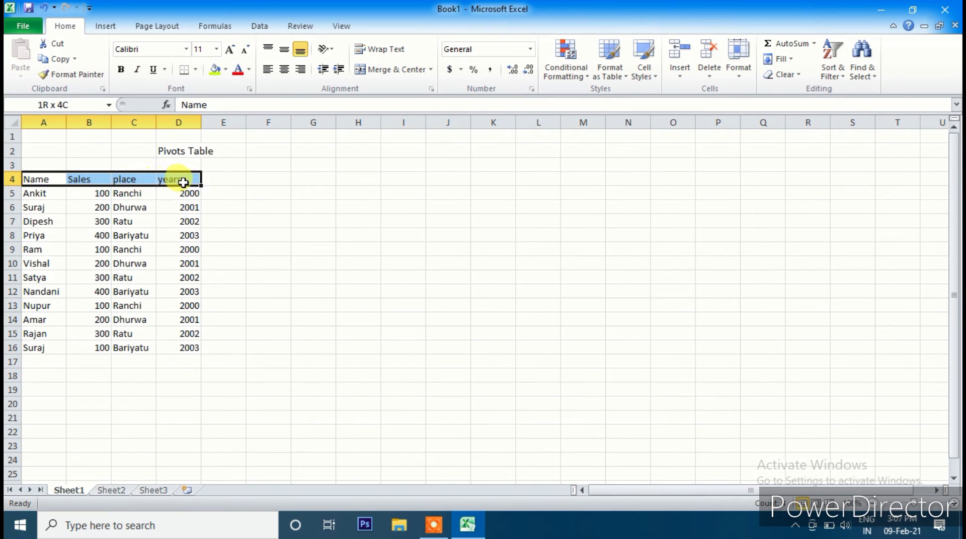
pyautogui.click(214, 69)
pyautogui.click(121, 69)
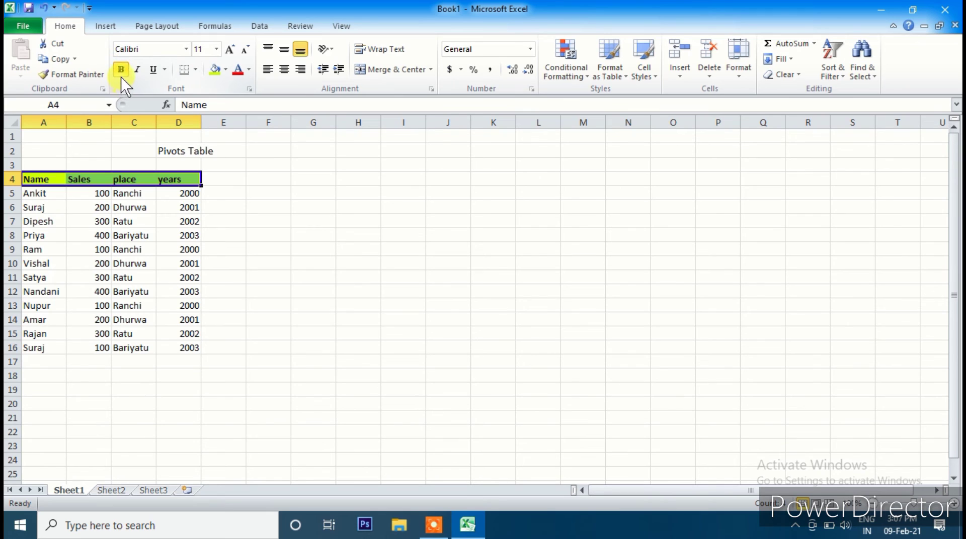
pyautogui.click(132, 250)
# Step: Create a pivot table from the data in A4:D16, placed on the existing worksheet at cell G5
pyautogui.moveTo(35, 182); pyautogui.dragTo(168, 348)
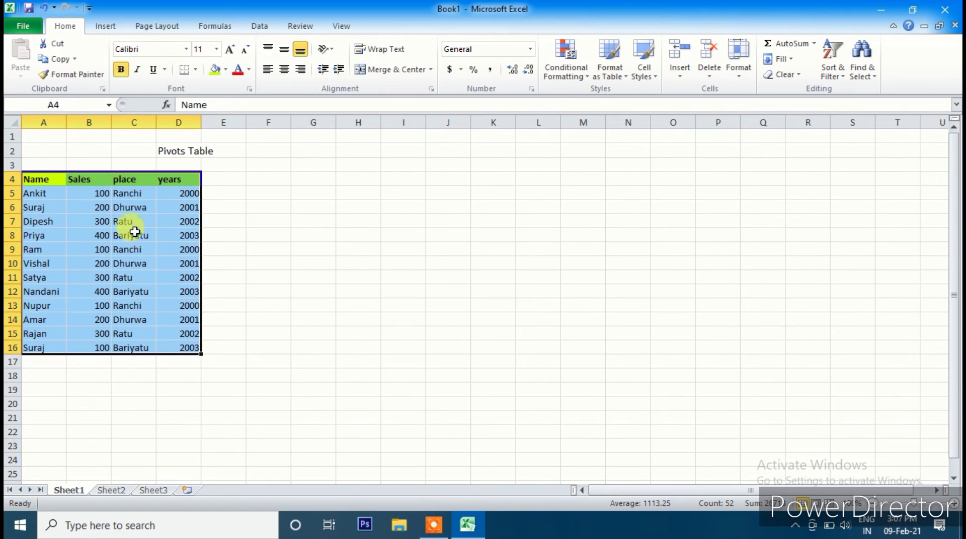
pyautogui.click(104, 26)
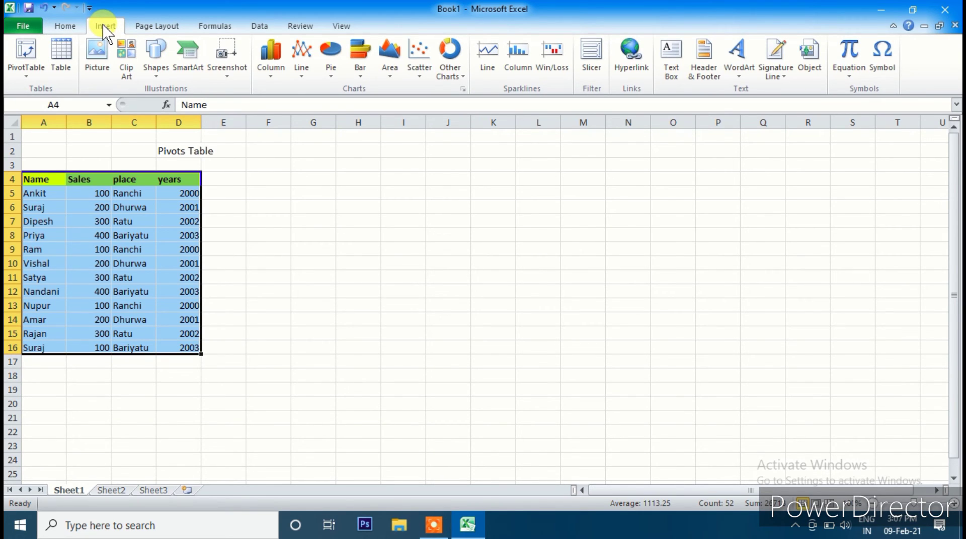
pyautogui.click(27, 51)
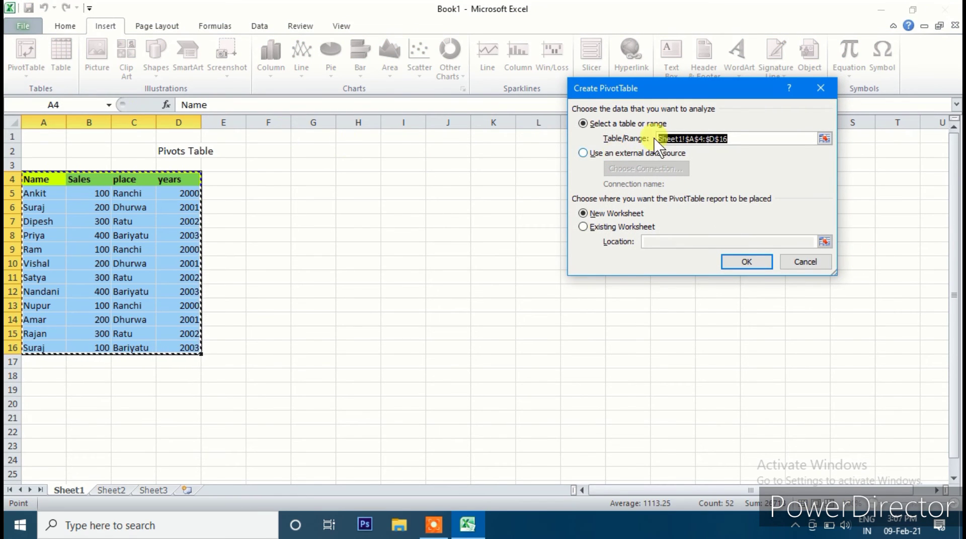
pyautogui.click(584, 227)
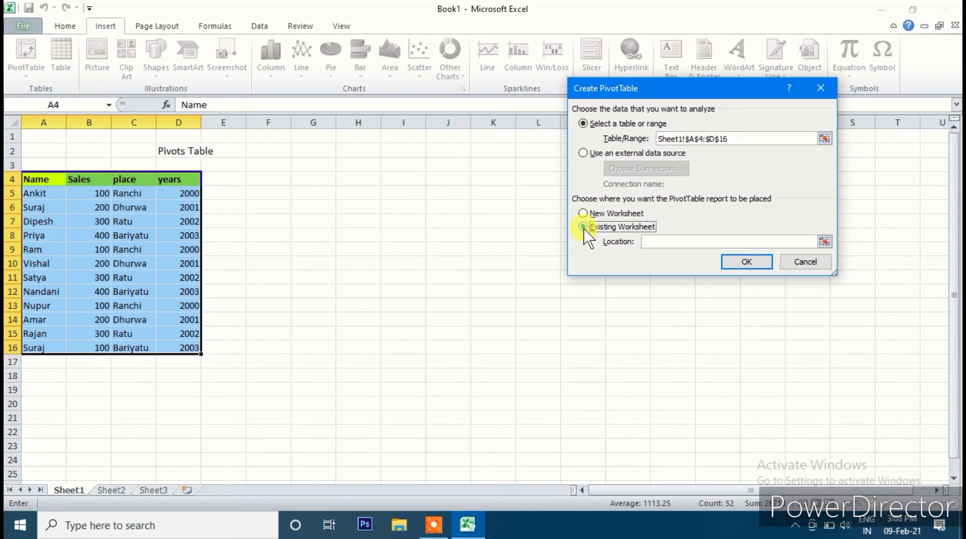
pyautogui.click(309, 194)
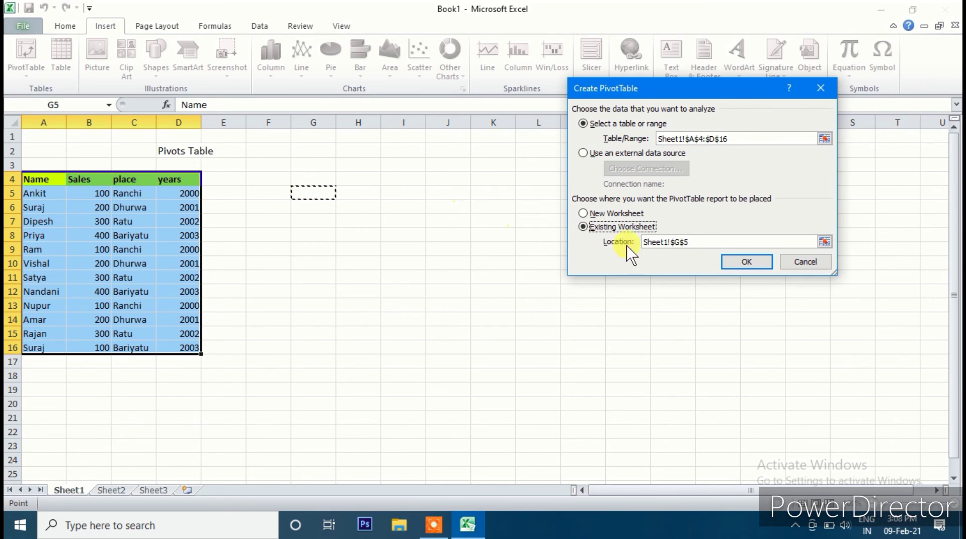
pyautogui.click(742, 264)
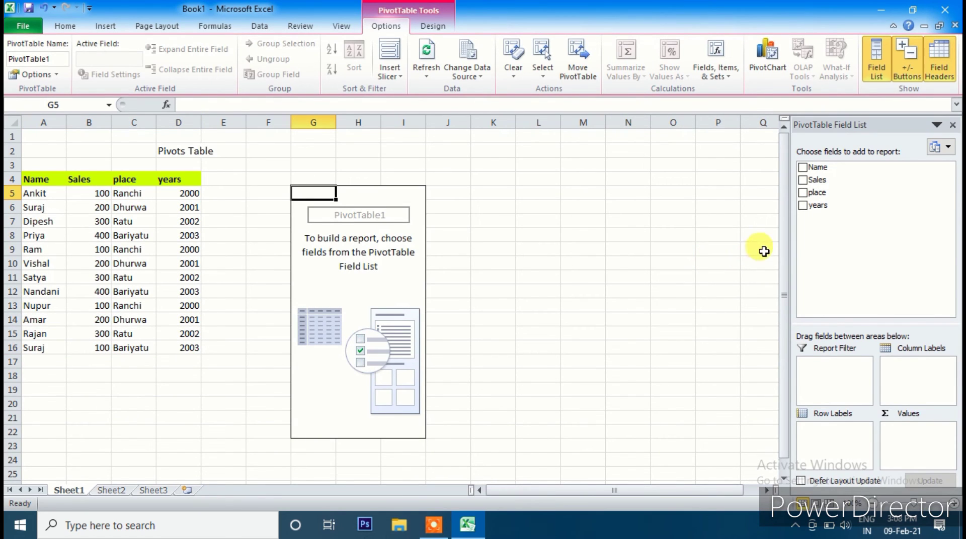
# Step: Add the years, place, Sales and Name fields to the pivot table, in that order, and leave the report
pyautogui.click(803, 205)
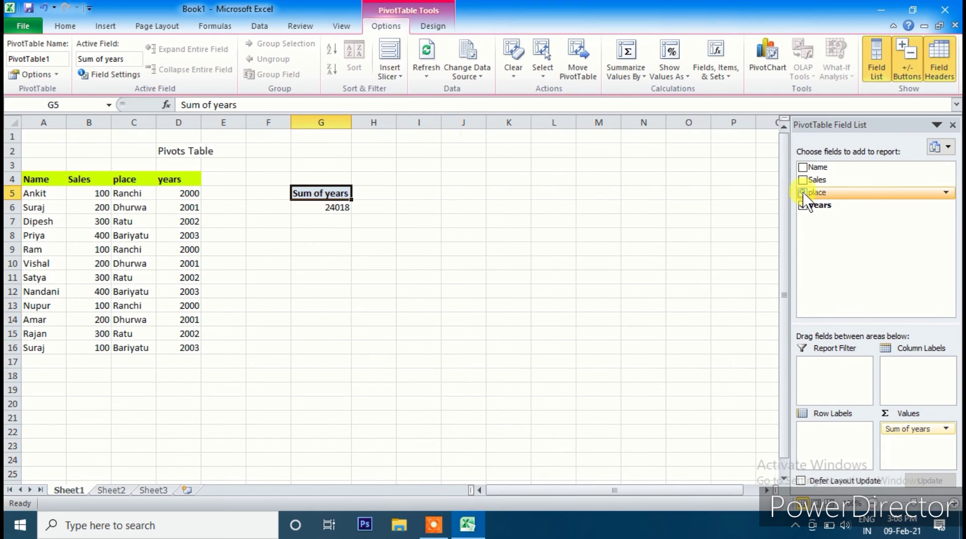
pyautogui.click(803, 192)
pyautogui.click(802, 180)
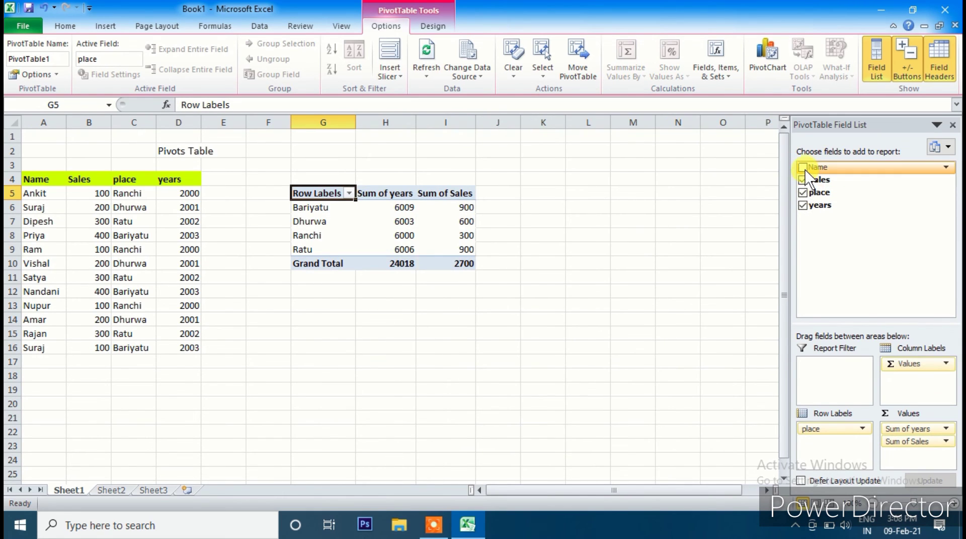
pyautogui.click(803, 168)
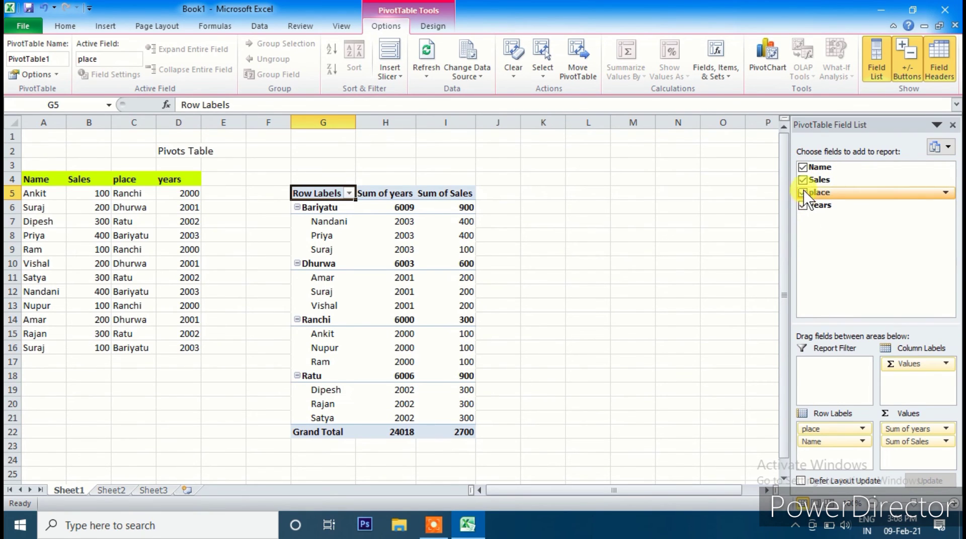
pyautogui.click(551, 227)
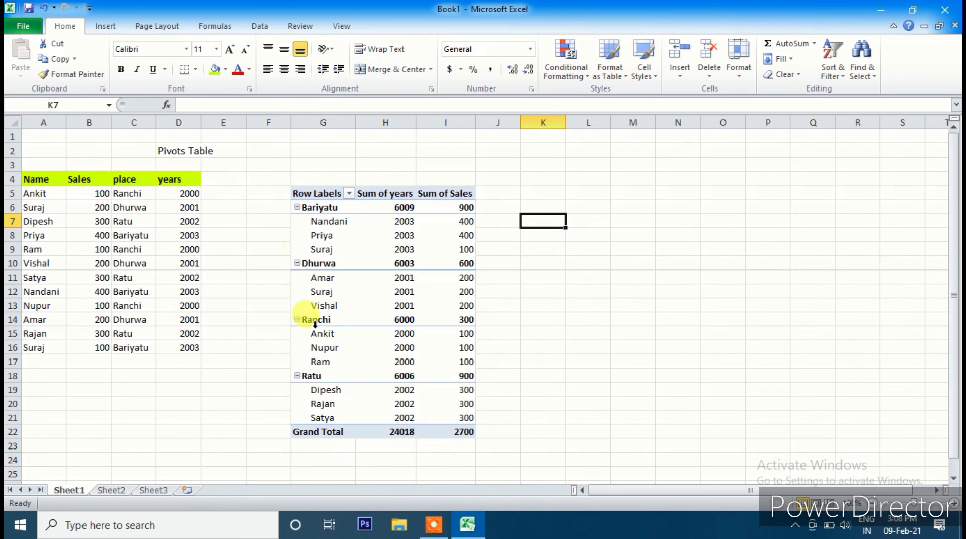
# Step: Examine the pivot table's place subtotals, Sum of Sales column and sales grand total, collapsing and re-expanding the Ratu and Bariyatu groups
pyautogui.click(290, 207)
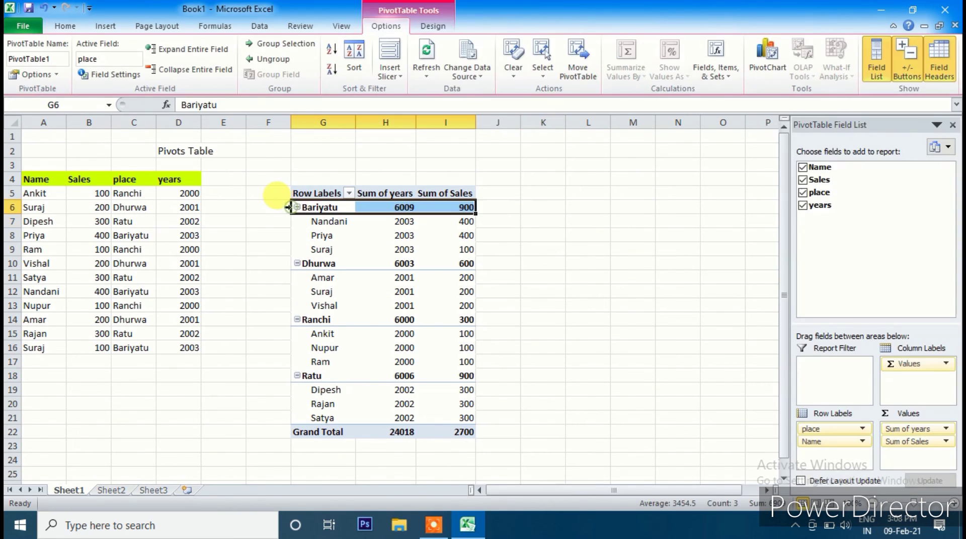
pyautogui.click(288, 261)
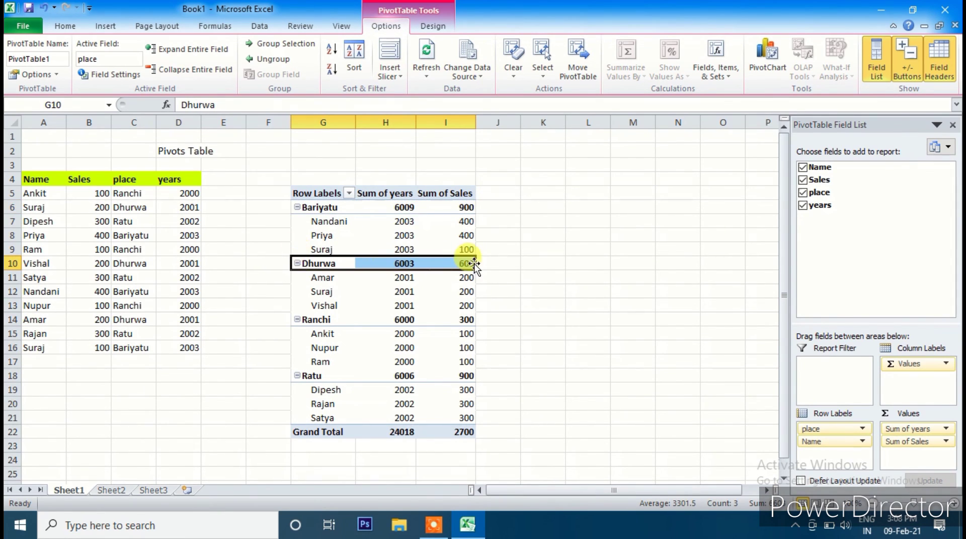
pyautogui.click(288, 318)
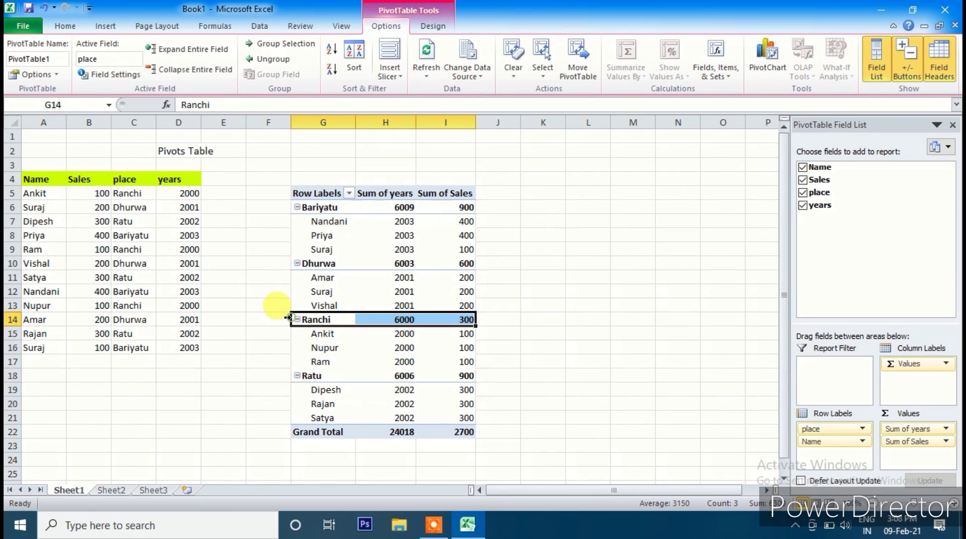
pyautogui.click(289, 375)
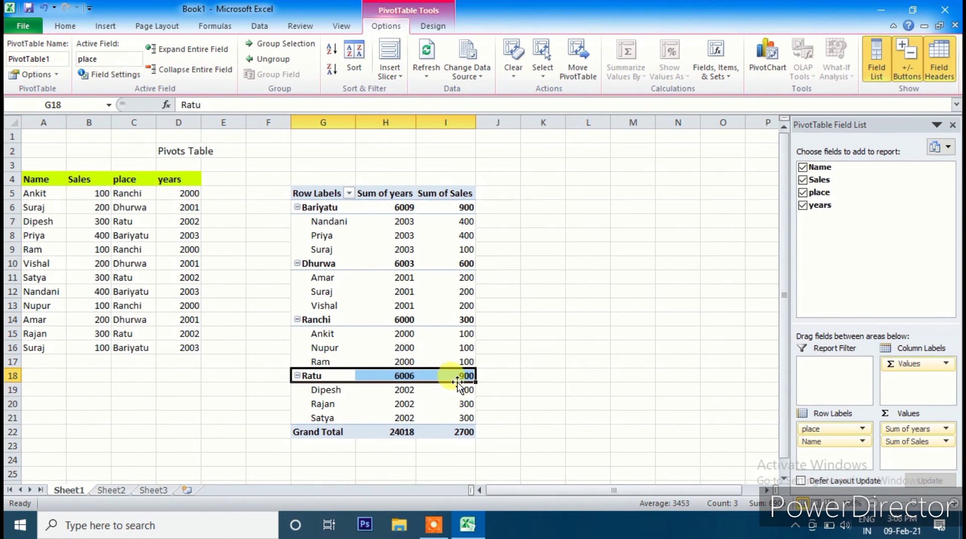
pyautogui.click(297, 376)
pyautogui.click(297, 376)
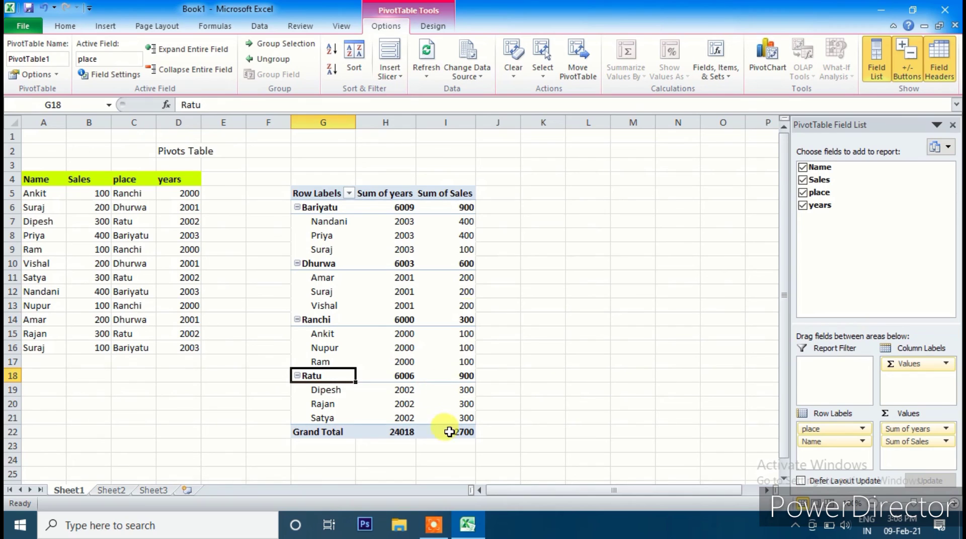
pyautogui.moveTo(455, 215); pyautogui.dragTo(459, 438)
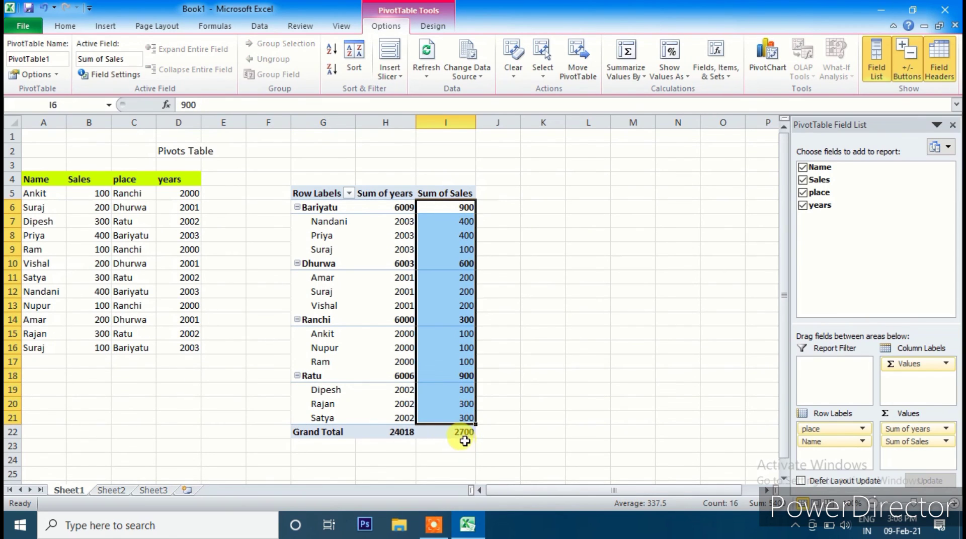
pyautogui.click(462, 436)
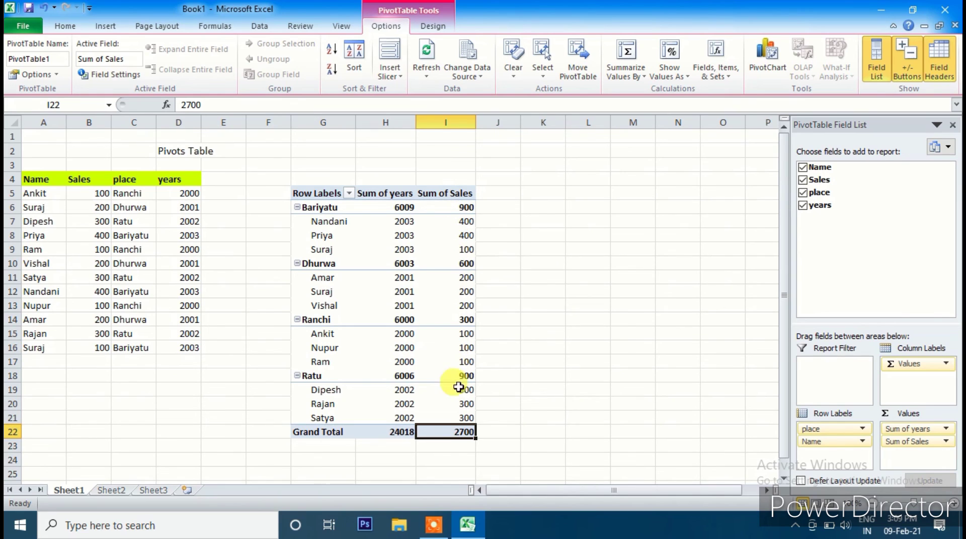
pyautogui.click(298, 207)
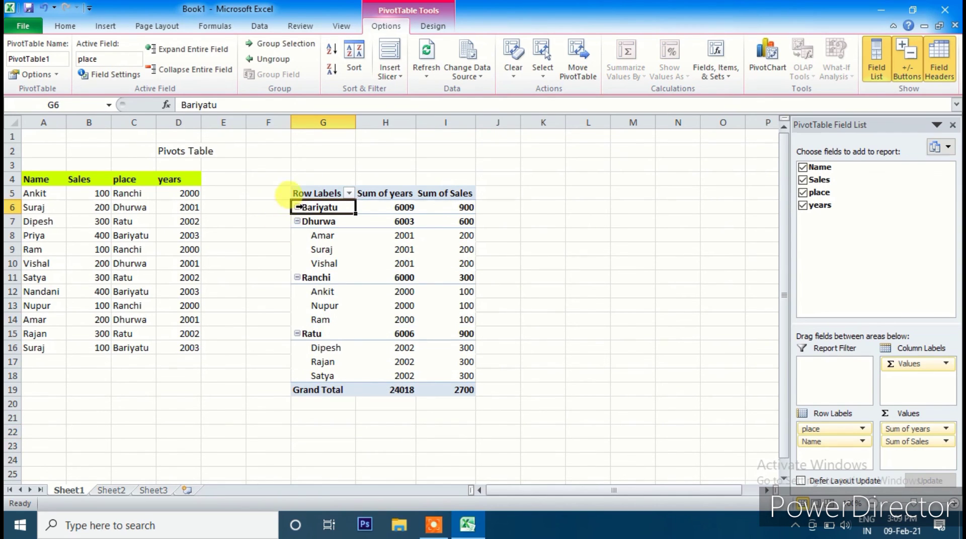
pyautogui.click(298, 208)
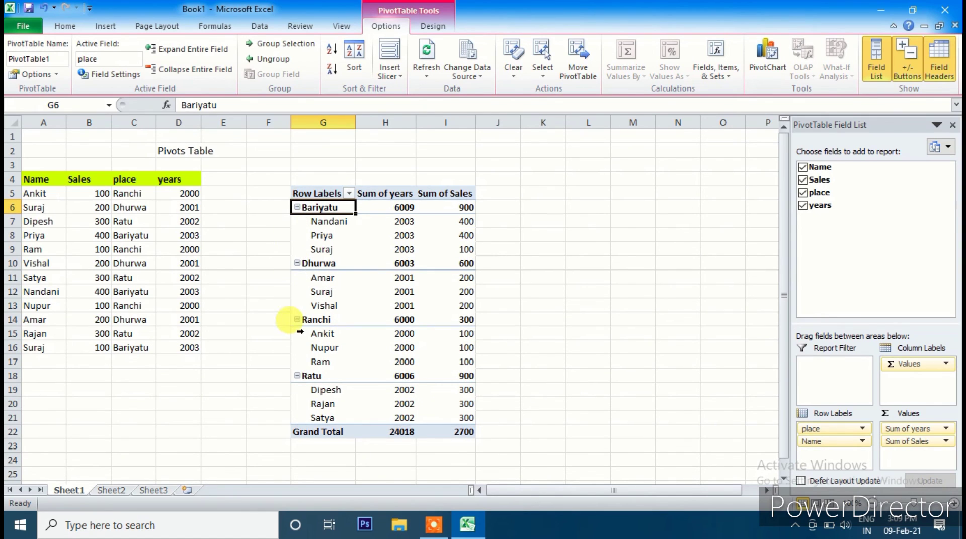